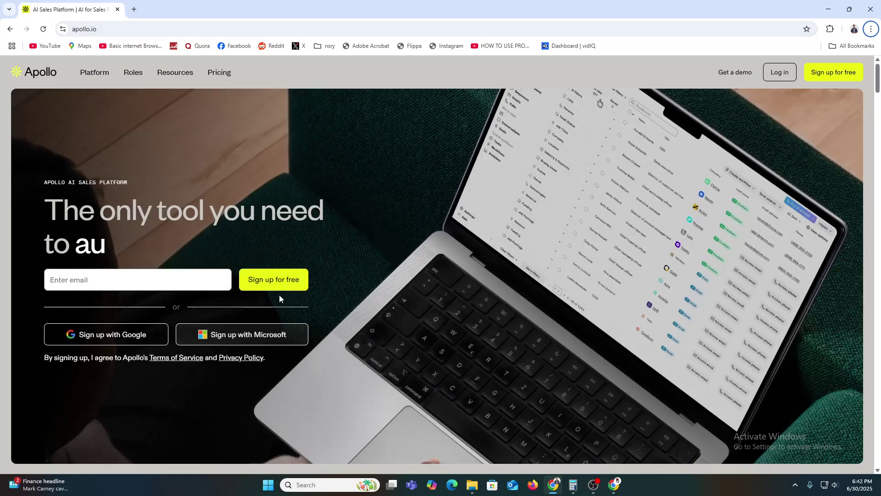
- Sign up for Apollo with the existing Google account and continue through to the home dashboard
{"action": "left_click", "coordinate": [835, 72]}
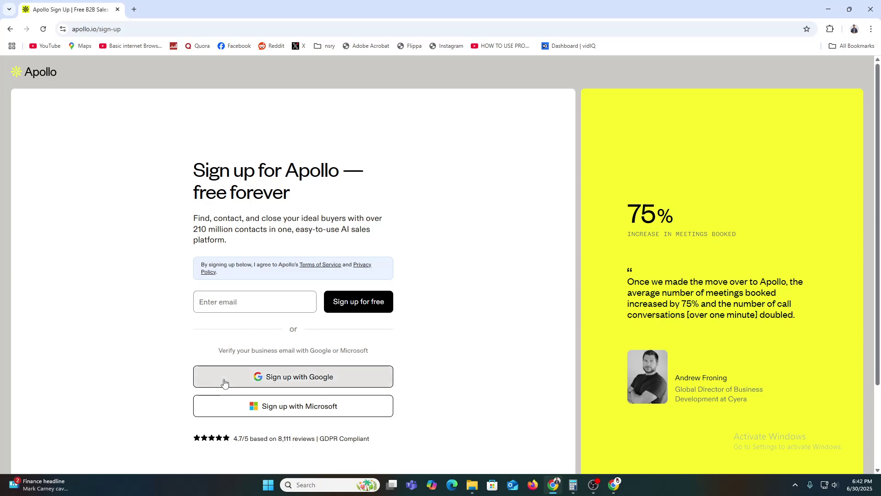
{"action": "left_click", "coordinate": [275, 381]}
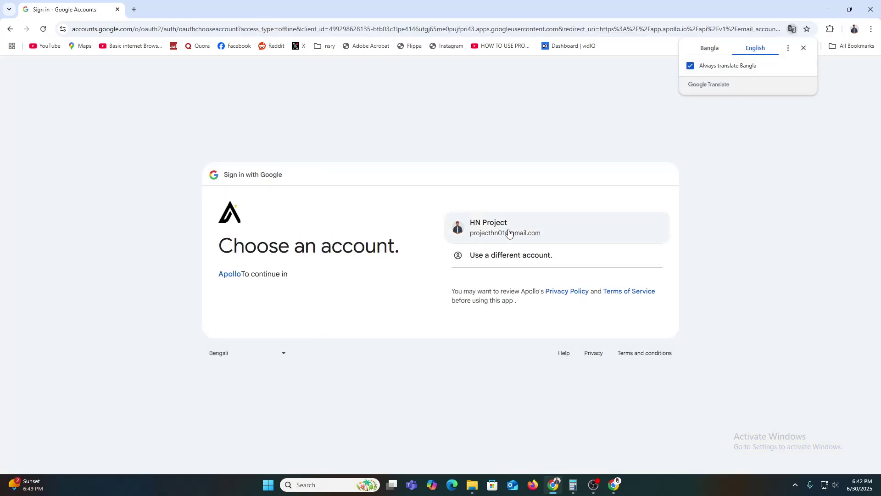
{"action": "left_click", "coordinate": [509, 234]}
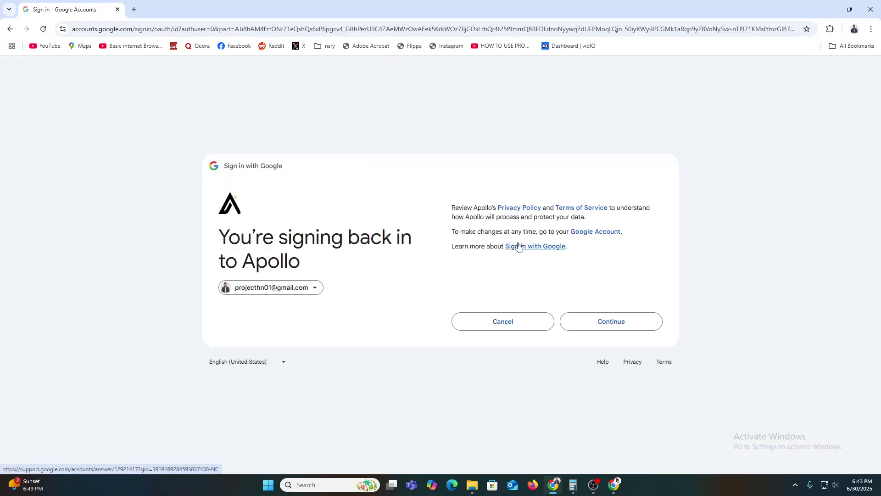
{"action": "left_click", "coordinate": [602, 324]}
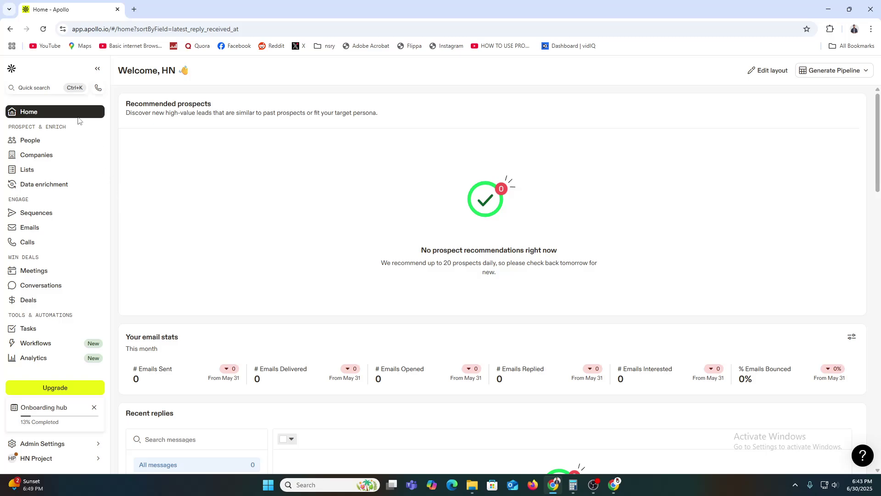
- View the saved lists and the sequences overview
{"action": "left_click", "coordinate": [33, 88]}
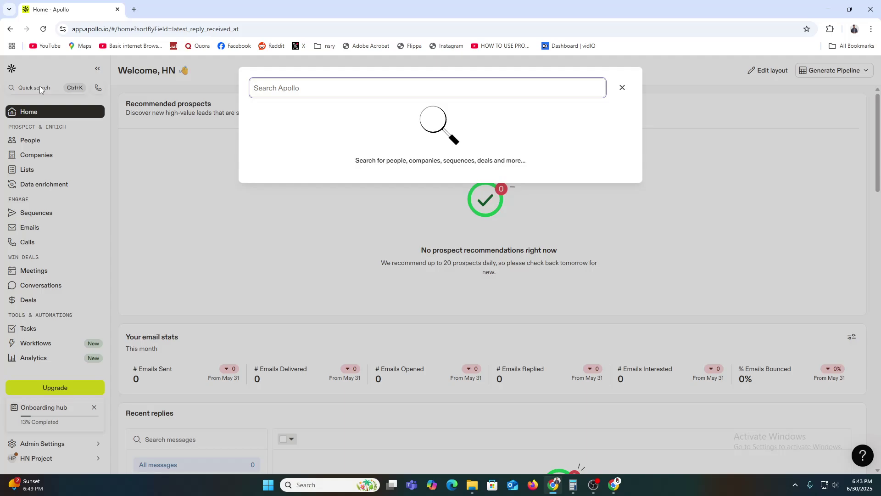
{"action": "left_click", "coordinate": [32, 166]}
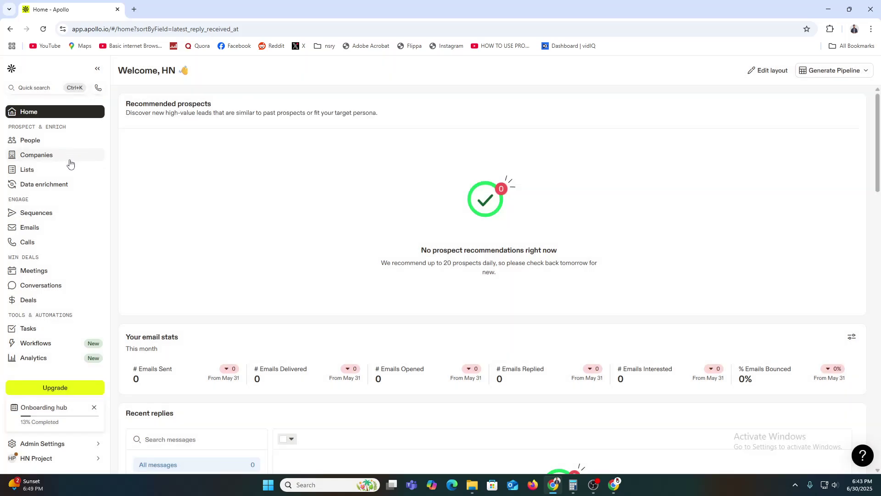
{"action": "left_click", "coordinate": [26, 171]}
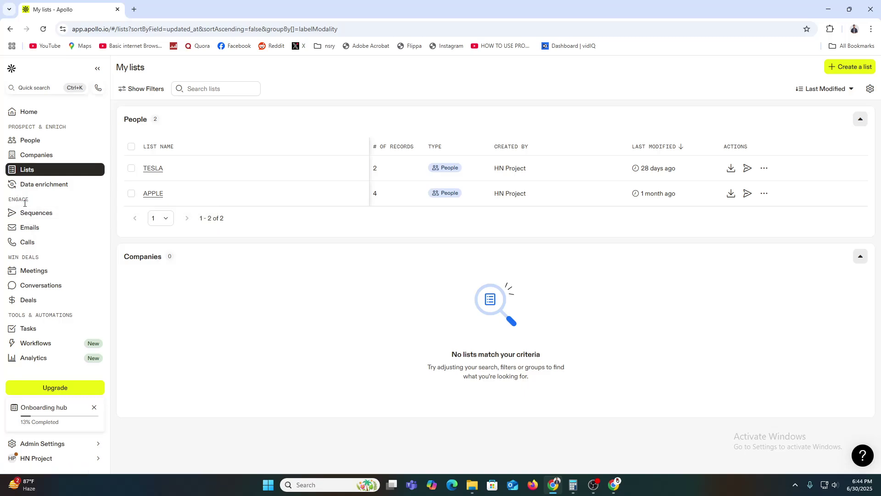
{"action": "left_click", "coordinate": [36, 214]}
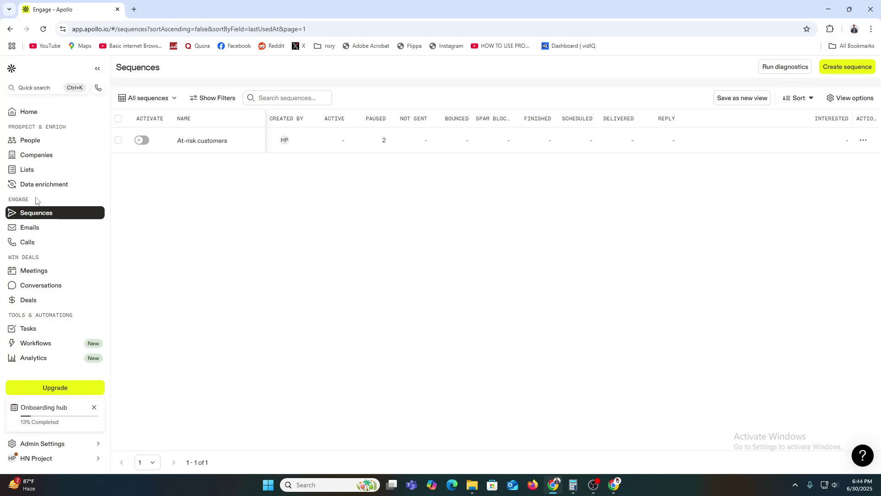
- Search Apollo for "Marketing Manager" and show all matching people
{"action": "left_click", "coordinate": [38, 91]}
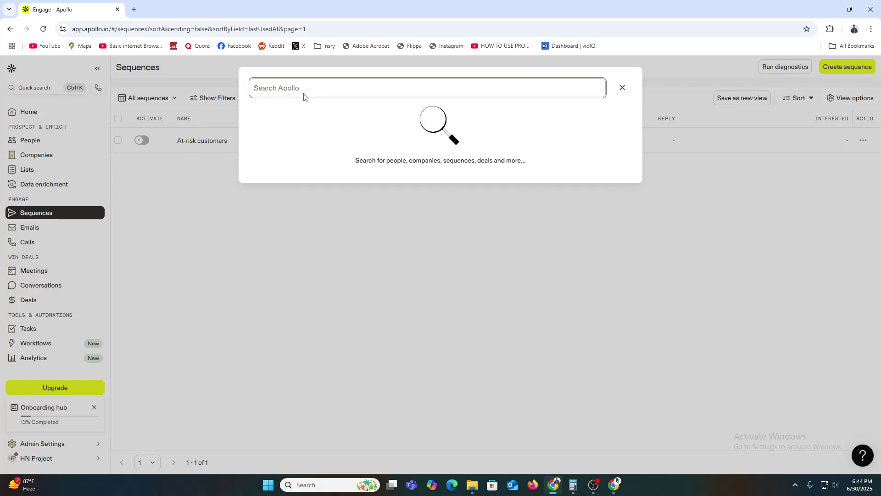
{"action": "type", "text": "Mar"}
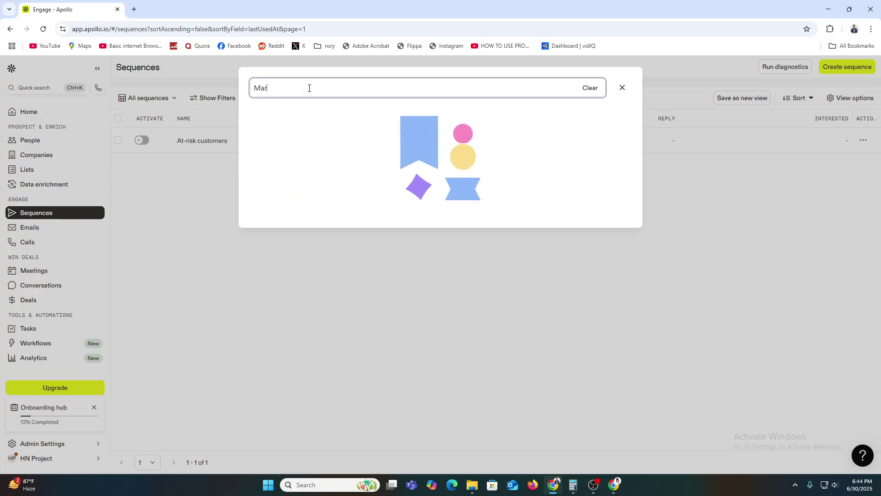
{"action": "type", "text": "keting Manager"}
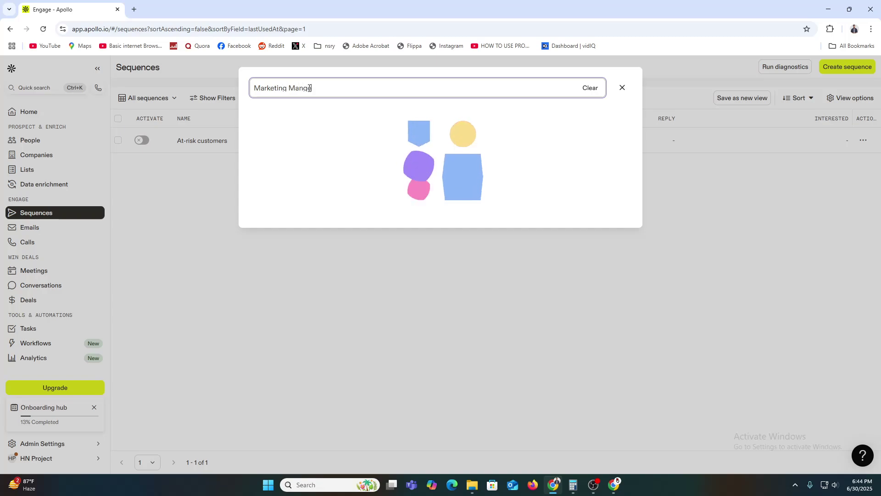
{"action": "left_click", "coordinate": [309, 88]}
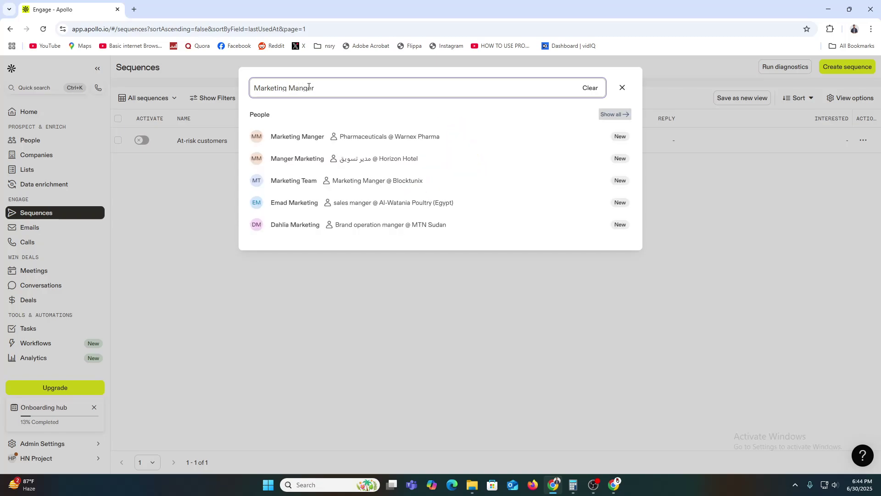
{"action": "type", "text": "a"}
{"action": "key", "text": "BackSpace"}
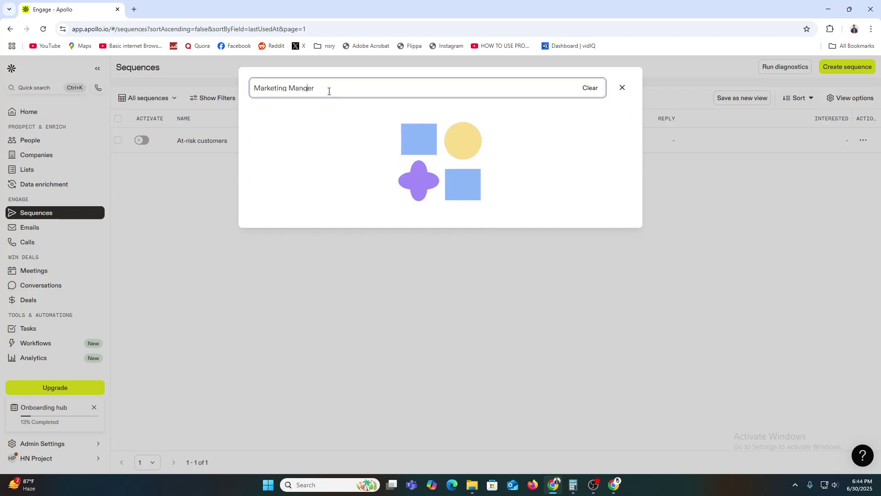
{"action": "key", "text": "Left"}
{"action": "type", "text": "a"}
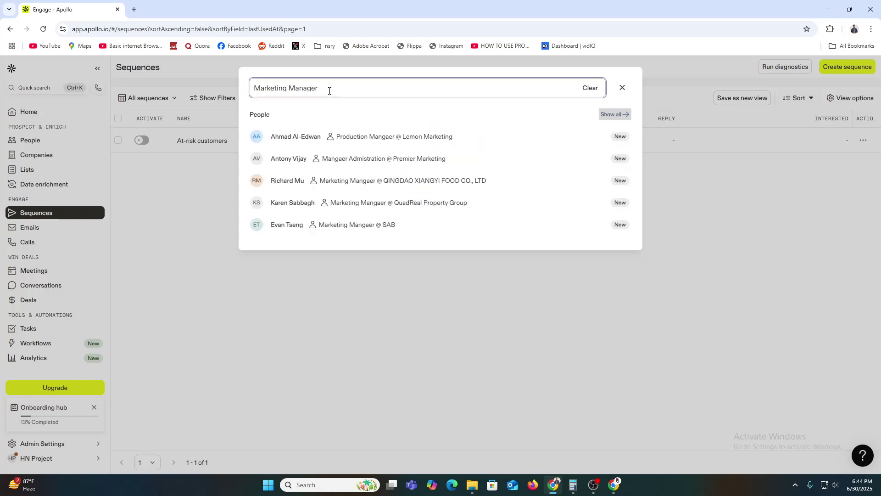
{"action": "left_click", "coordinate": [606, 112]}
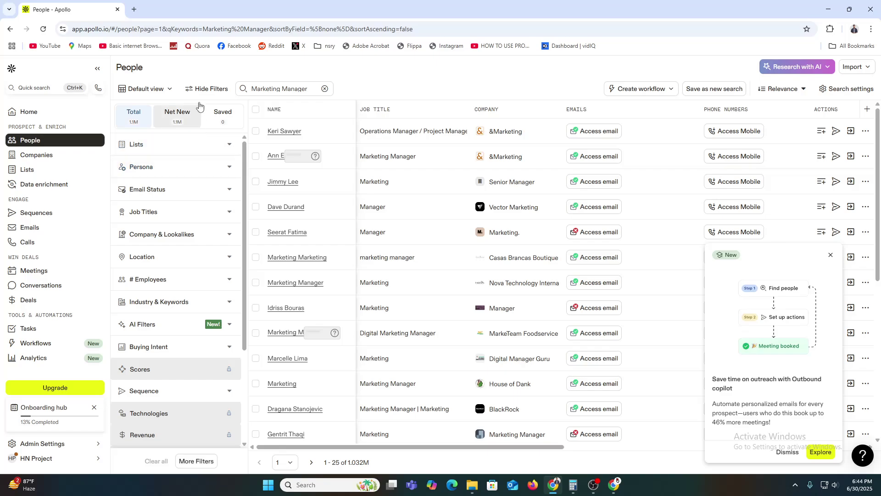
- Examine the Lists and Persona filter options for the people search
{"action": "left_click", "coordinate": [211, 91]}
{"action": "left_click", "coordinate": [210, 90]}
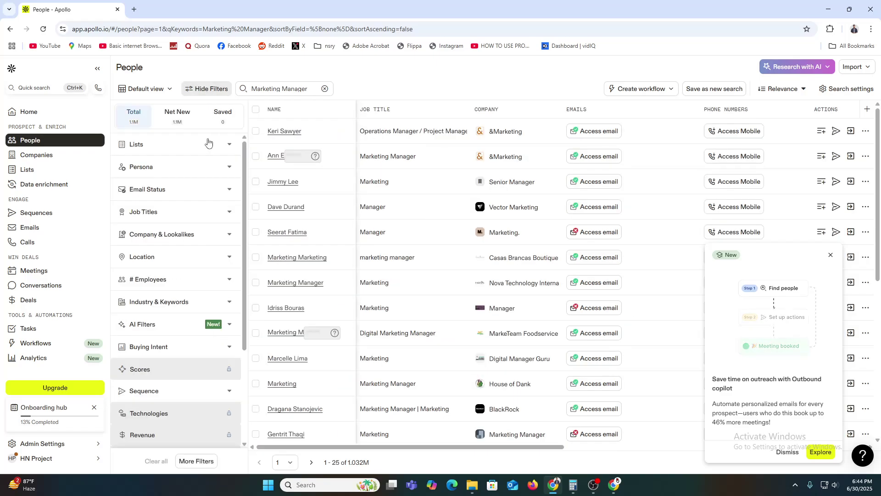
{"action": "left_click", "coordinate": [139, 147]}
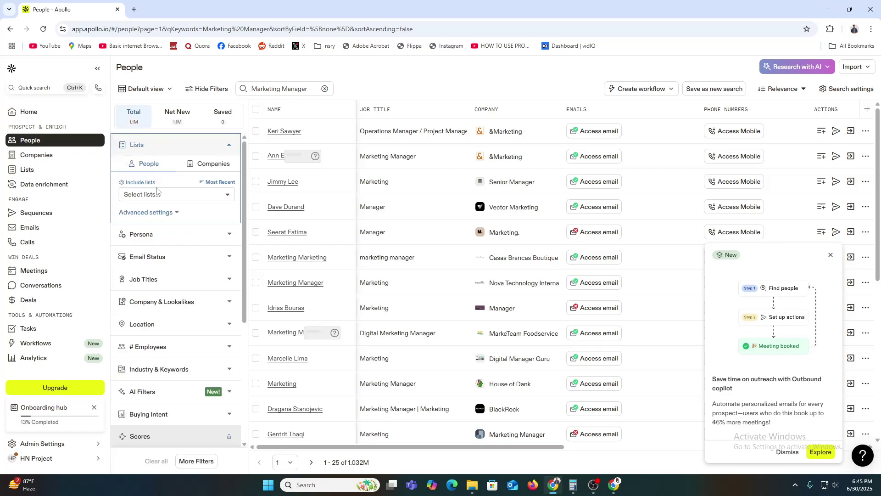
{"action": "left_click", "coordinate": [175, 196]}
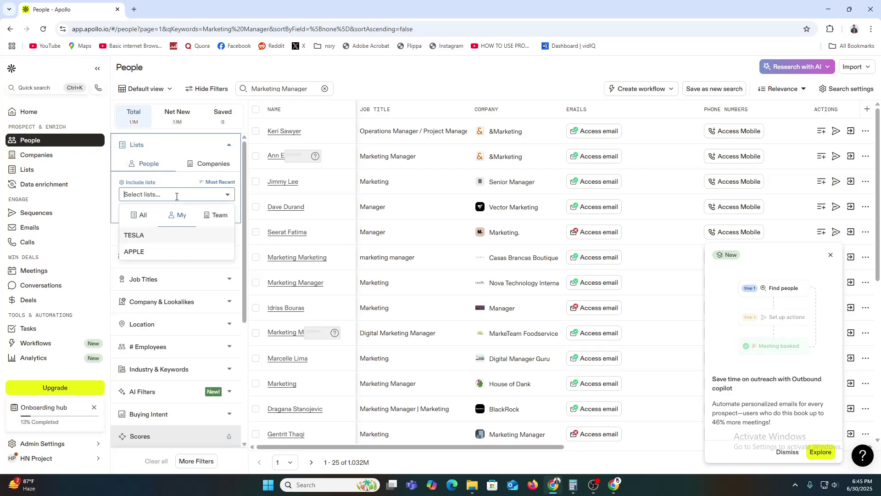
{"action": "left_click", "coordinate": [165, 144]}
{"action": "left_click", "coordinate": [178, 169]}
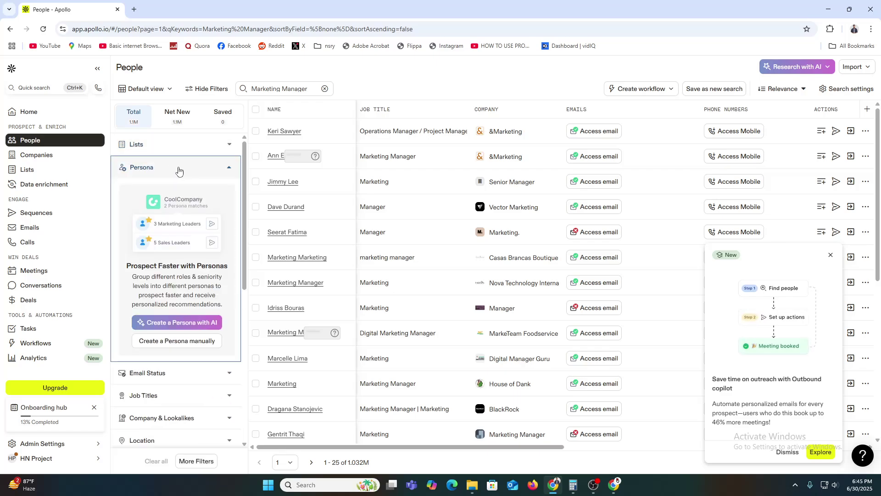
{"action": "left_click", "coordinate": [179, 169]}
- Filter the people results to contacts with a Verified email status
{"action": "left_click", "coordinate": [168, 190]}
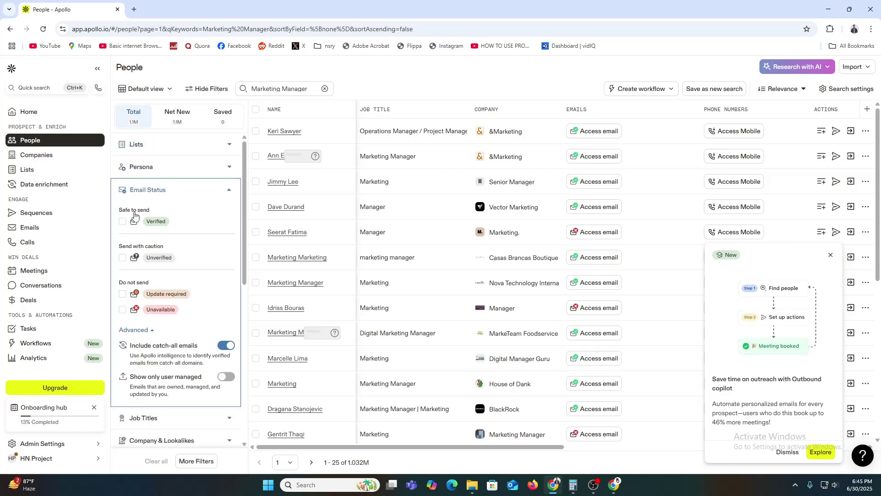
{"action": "left_click", "coordinate": [122, 221]}
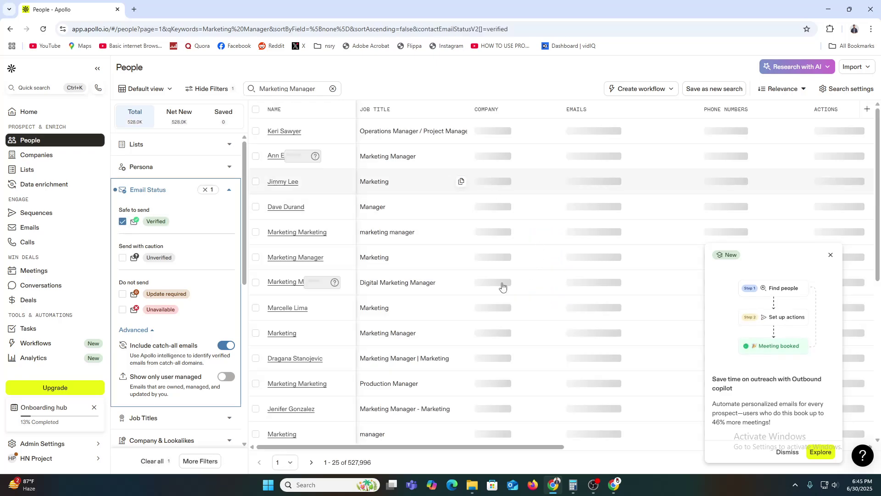
{"action": "left_click", "coordinate": [139, 168]}
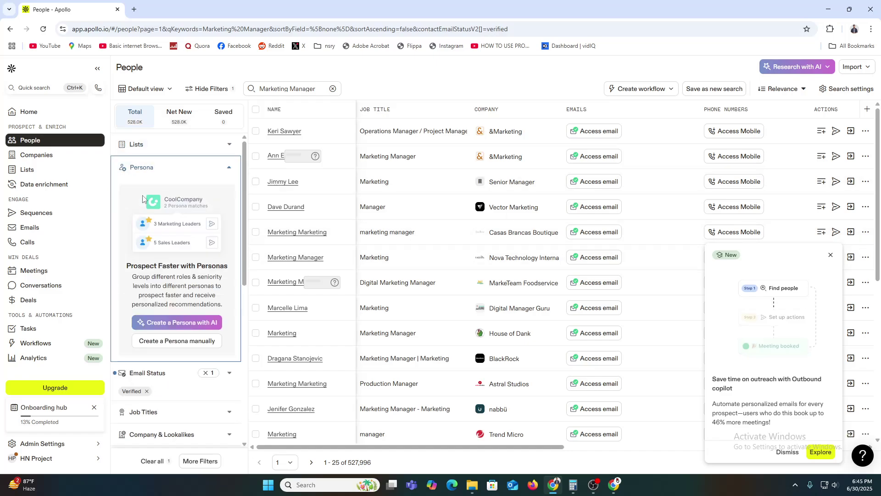
{"action": "left_click", "coordinate": [148, 171]}
{"action": "left_click", "coordinate": [147, 192]}
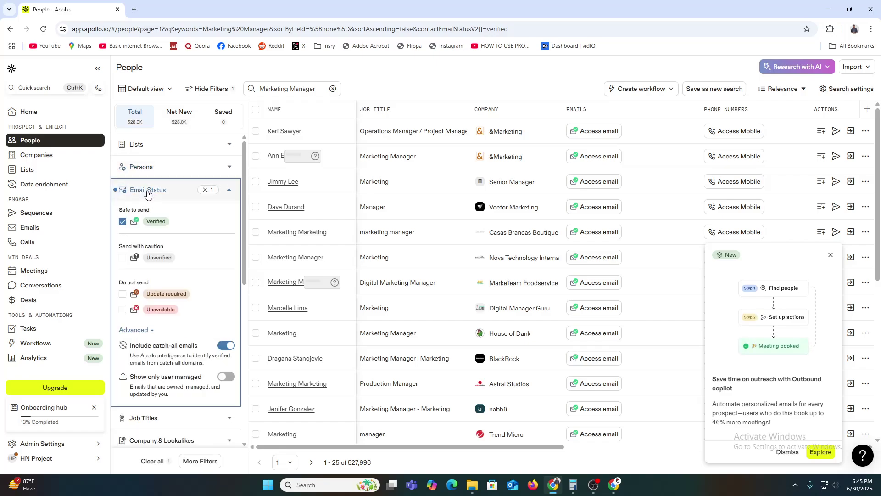
{"action": "left_click", "coordinate": [147, 191]}
- Restrict the people results to contacts whose company is known
{"action": "left_click", "coordinate": [146, 228]}
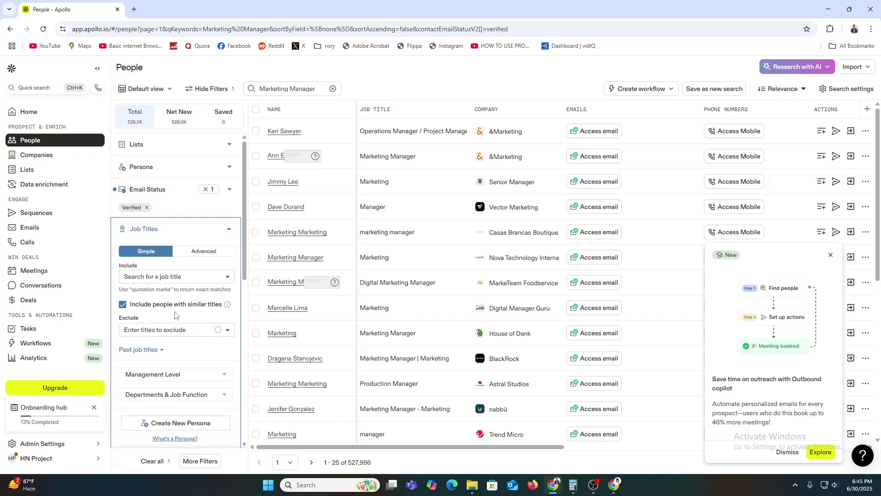
{"action": "scroll", "coordinate": [179, 252], "scroll_direction": "down", "scroll_amount": 3}
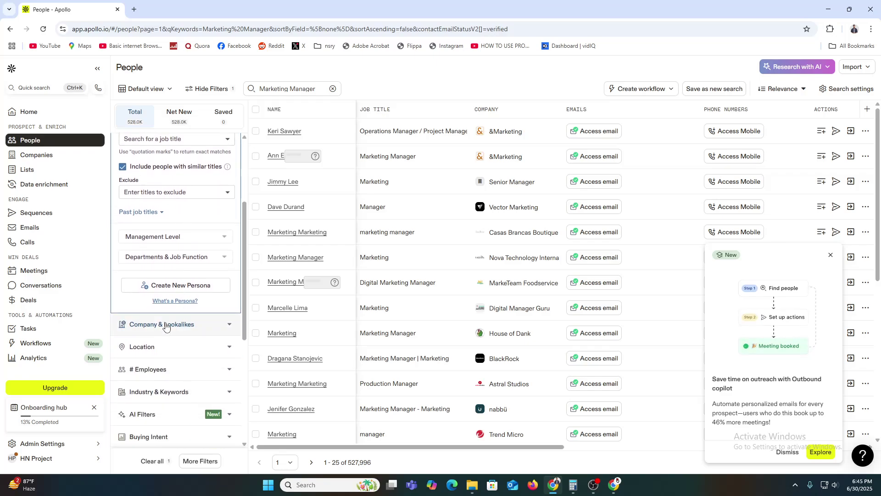
{"action": "left_click", "coordinate": [166, 325]}
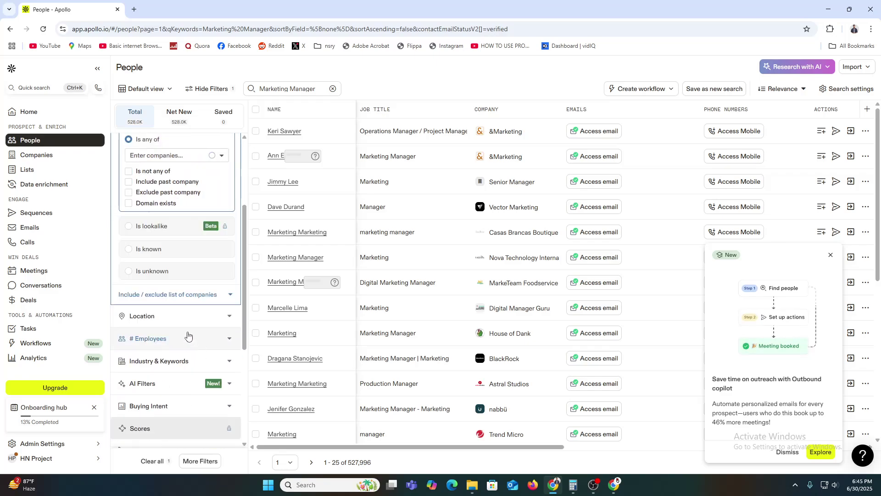
{"action": "left_click", "coordinate": [148, 249]}
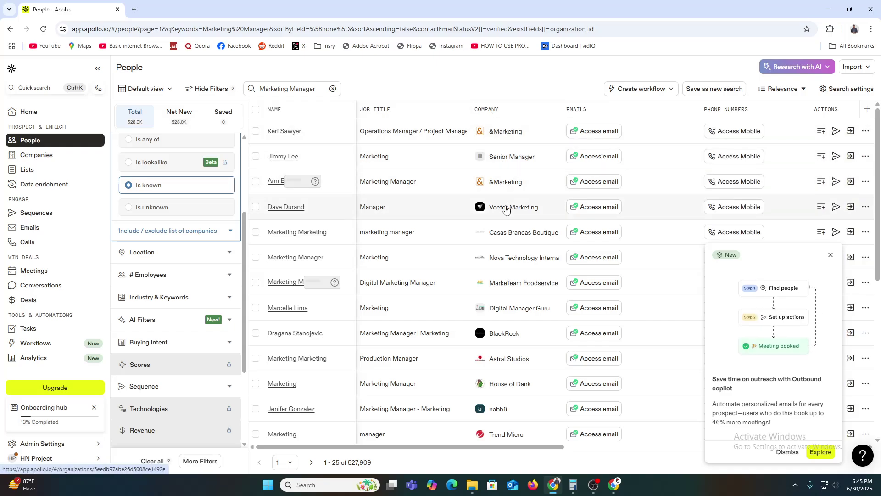
- Filter contacts by the United States region and dismiss the Outbound copilot promotion
{"action": "left_click", "coordinate": [181, 255]}
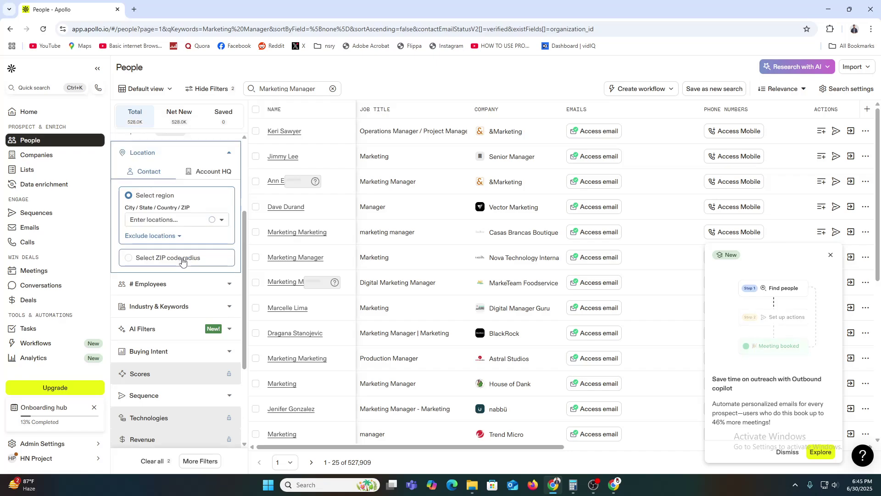
{"action": "left_click", "coordinate": [181, 220]}
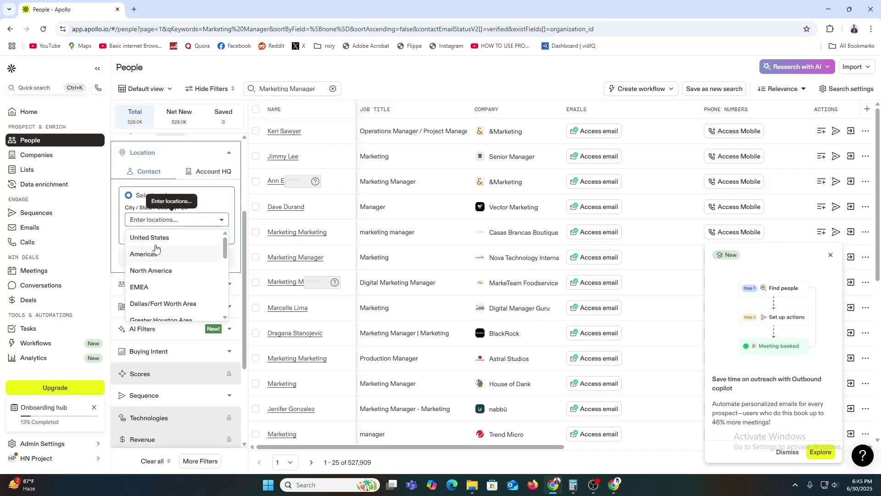
{"action": "left_click", "coordinate": [198, 238]}
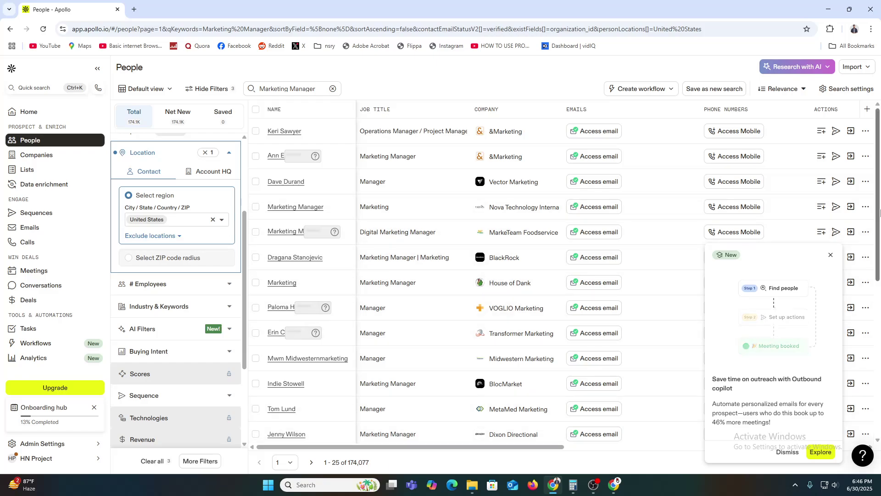
{"action": "left_click", "coordinate": [831, 255]}
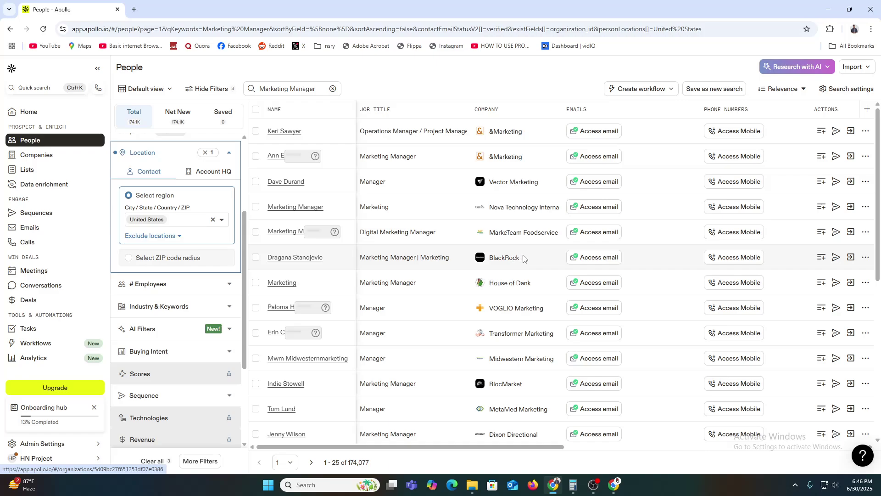
- Save the BlackRock marketing manager to a new list named "Black ROCK" and open the overview of saved lists
{"action": "left_click", "coordinate": [256, 260]}
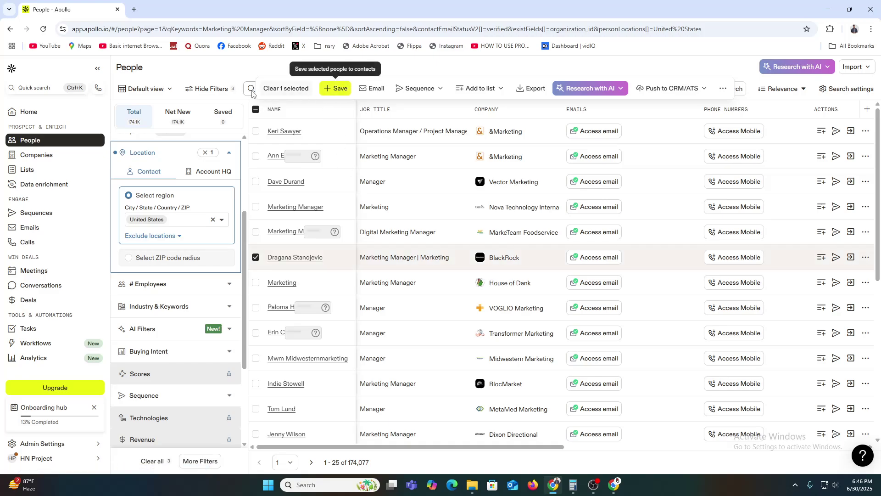
{"action": "left_click", "coordinate": [333, 92]}
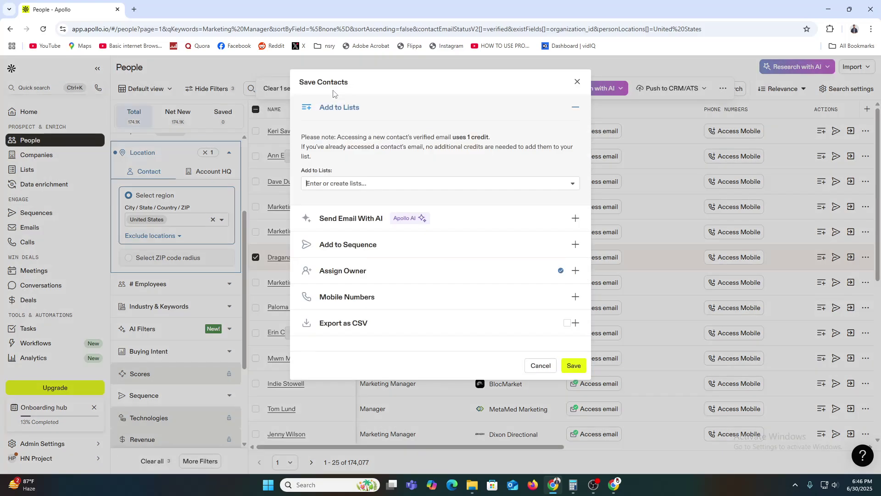
{"action": "left_click", "coordinate": [374, 184]}
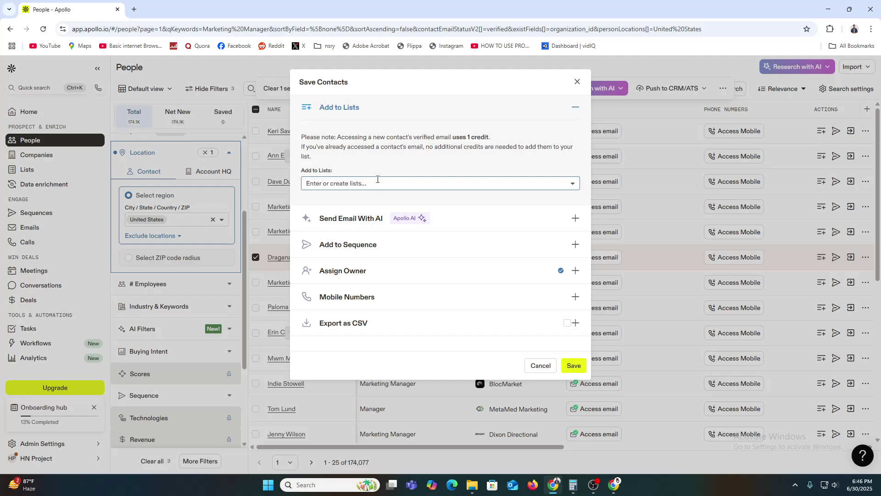
{"action": "left_click", "coordinate": [377, 179]}
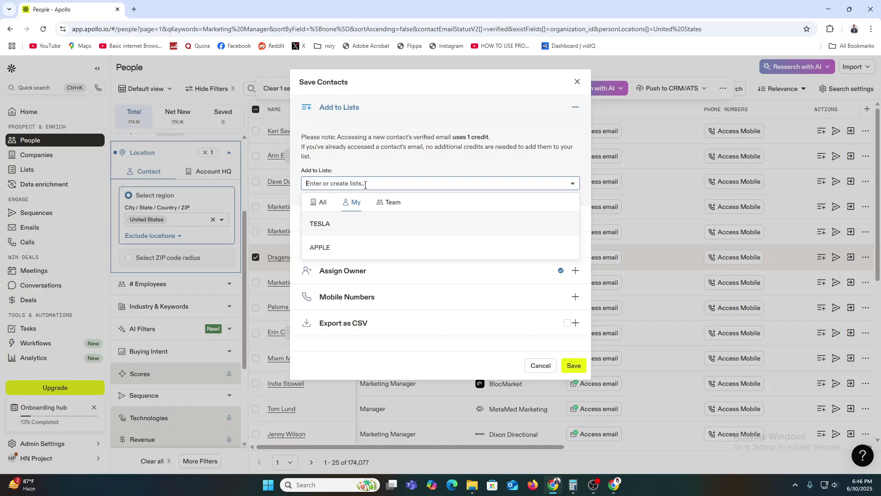
{"action": "type", "text": "Black"}
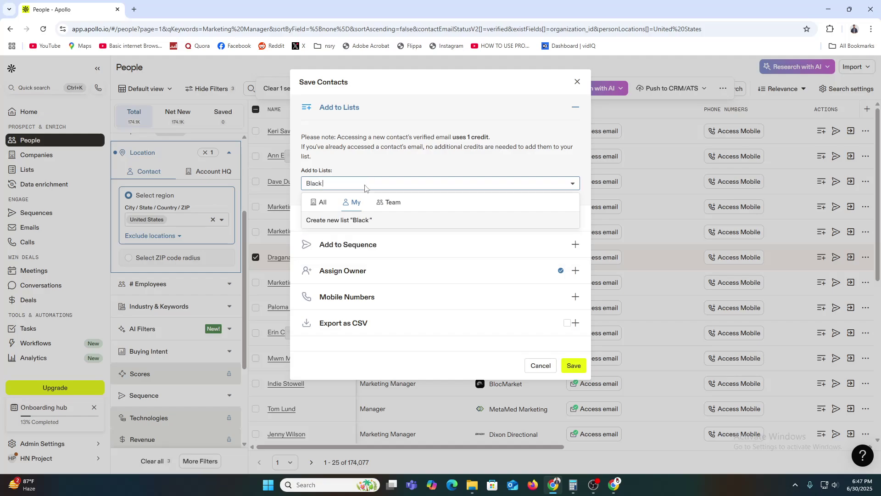
{"action": "type", "text": " ROCK"}
{"action": "left_click", "coordinate": [371, 219]}
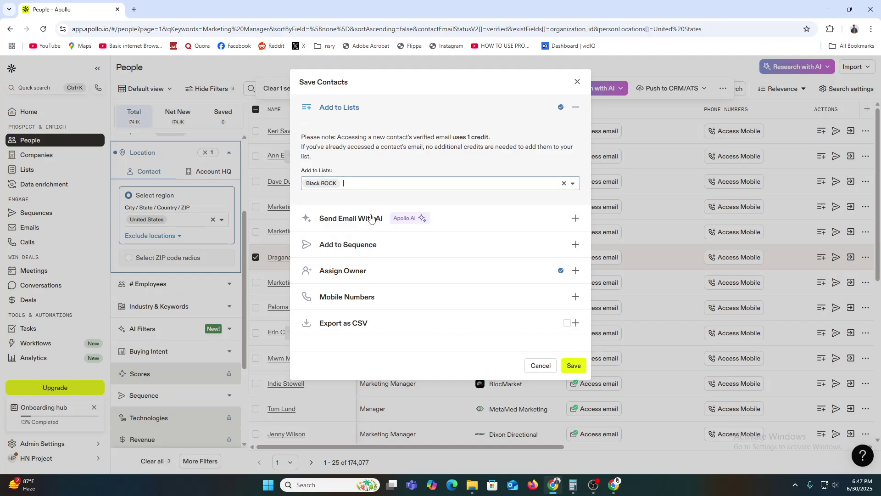
{"action": "left_click", "coordinate": [575, 365]}
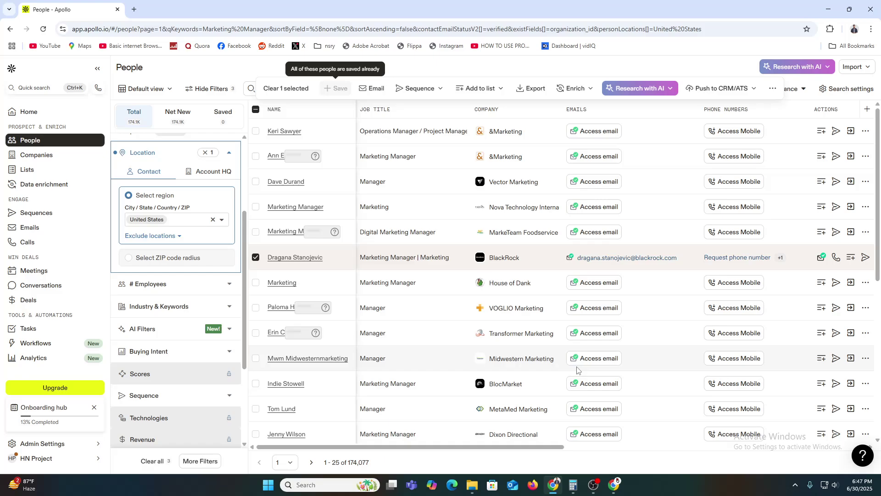
{"action": "left_click", "coordinate": [29, 169]}
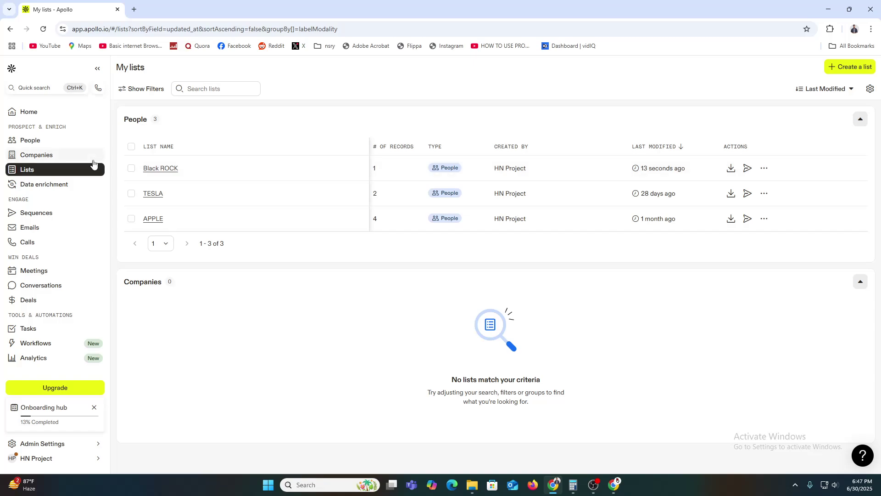
- Create a new outreach sequence from the "Find the right contact" template
{"action": "left_click", "coordinate": [50, 214]}
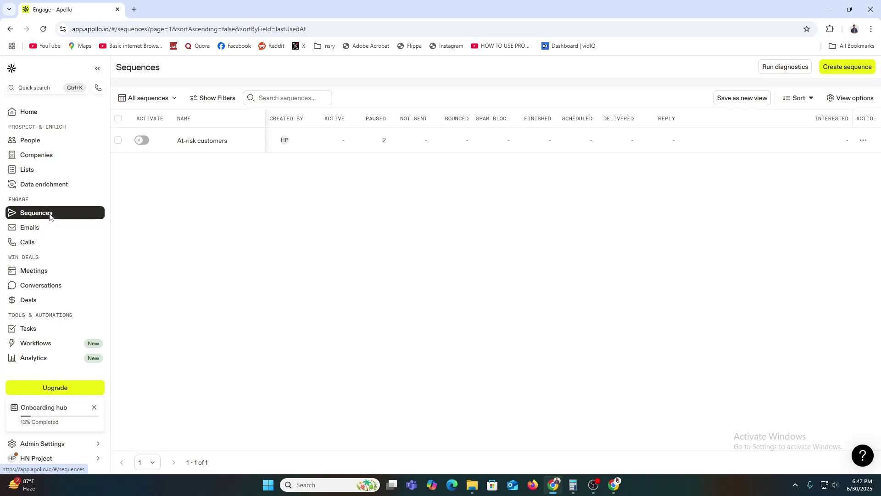
{"action": "left_click", "coordinate": [849, 67]}
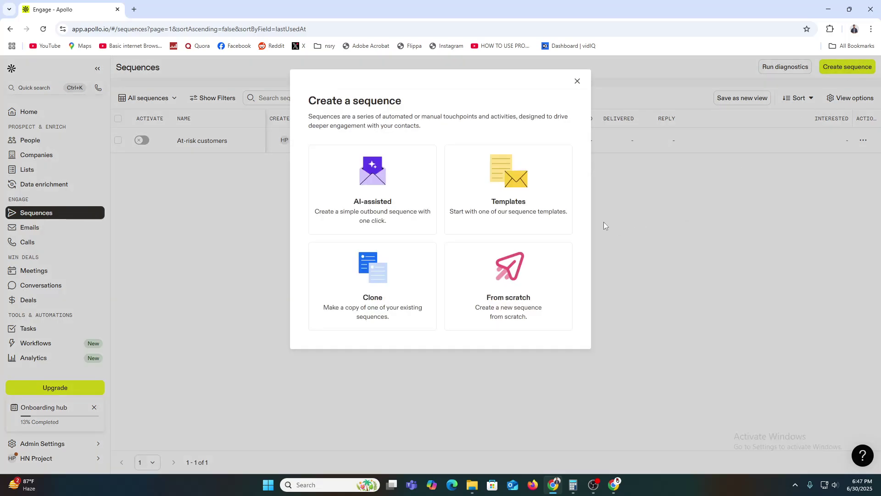
{"action": "left_click", "coordinate": [455, 195]}
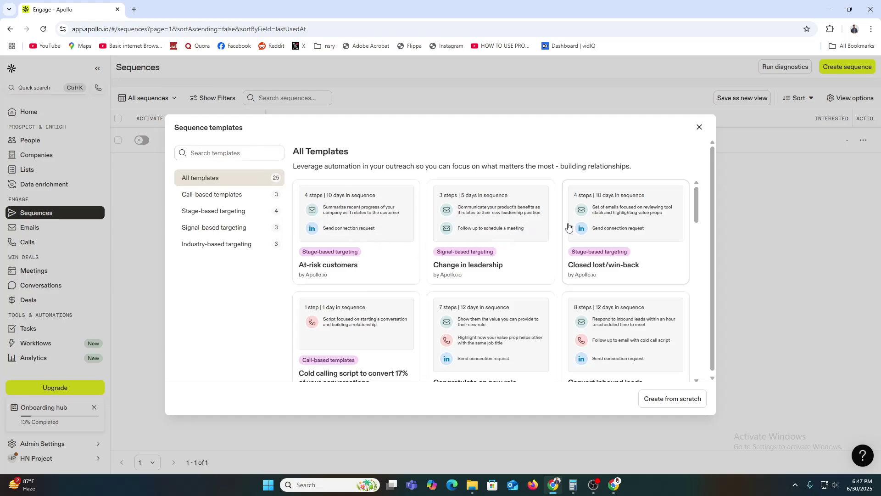
{"action": "scroll", "coordinate": [625, 307], "scroll_direction": "down", "scroll_amount": 5}
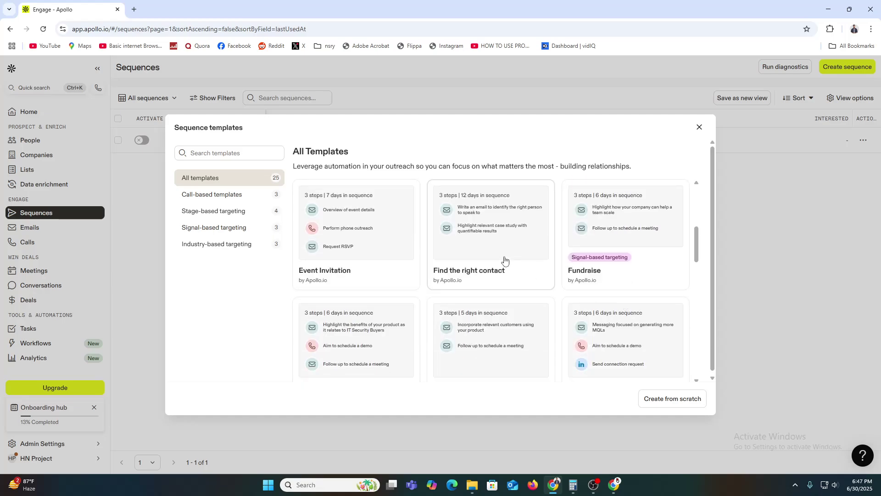
{"action": "left_click", "coordinate": [489, 244]}
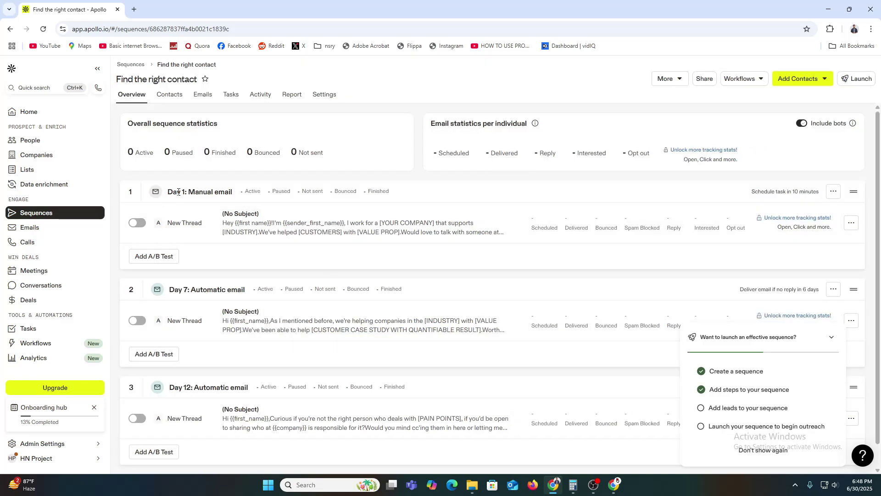
- Look through the sequence's email steps and try to activate the Day 1 manual email
{"action": "scroll", "coordinate": [454, 321], "scroll_direction": "down", "scroll_amount": 1}
{"action": "scroll", "coordinate": [457, 326], "scroll_direction": "down", "scroll_amount": 1}
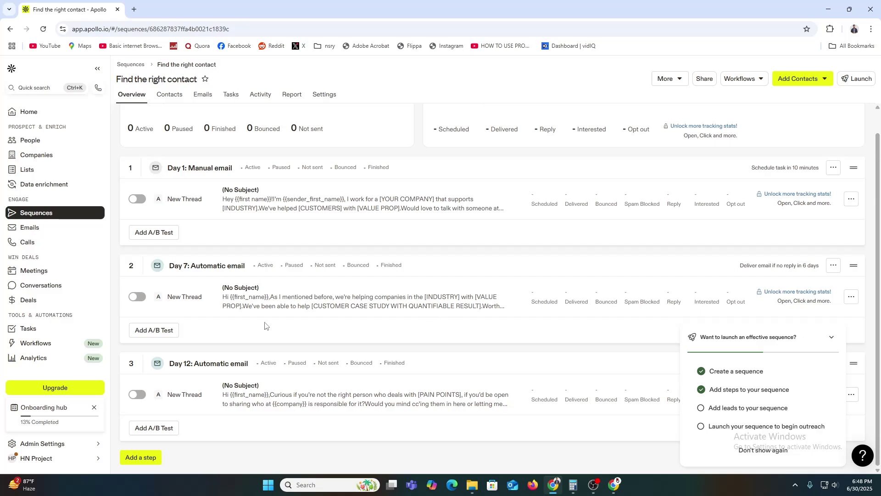
{"action": "scroll", "coordinate": [312, 326], "scroll_direction": "up", "scroll_amount": 2}
{"action": "left_click", "coordinate": [139, 223]}
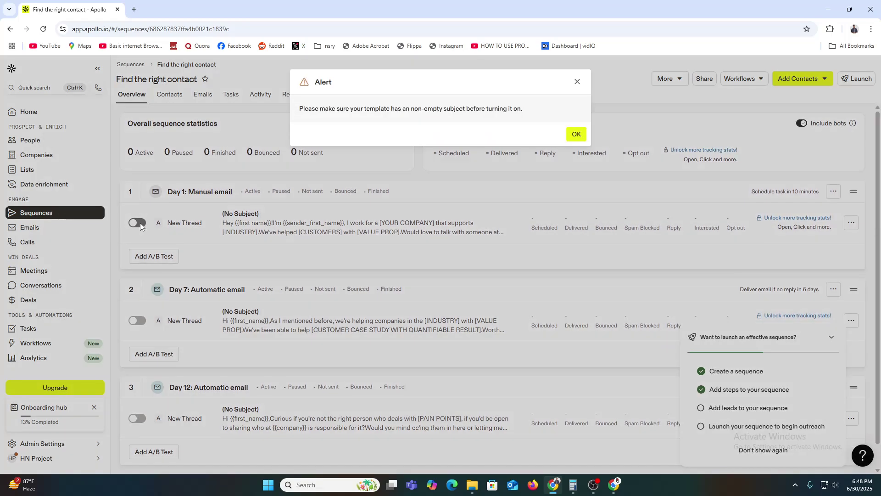
{"action": "left_click", "coordinate": [581, 138]}
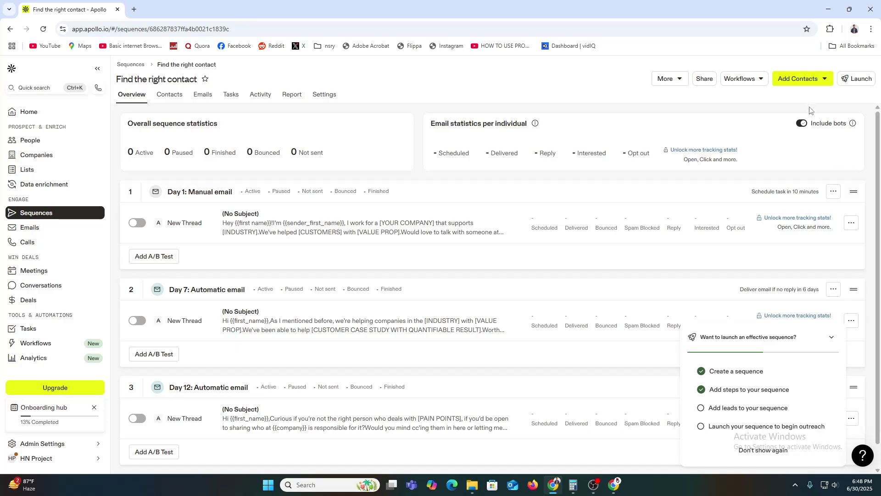
- Add the contact from the Black ROCK list to the "Find the right contact" sequence
{"action": "left_click", "coordinate": [807, 87]}
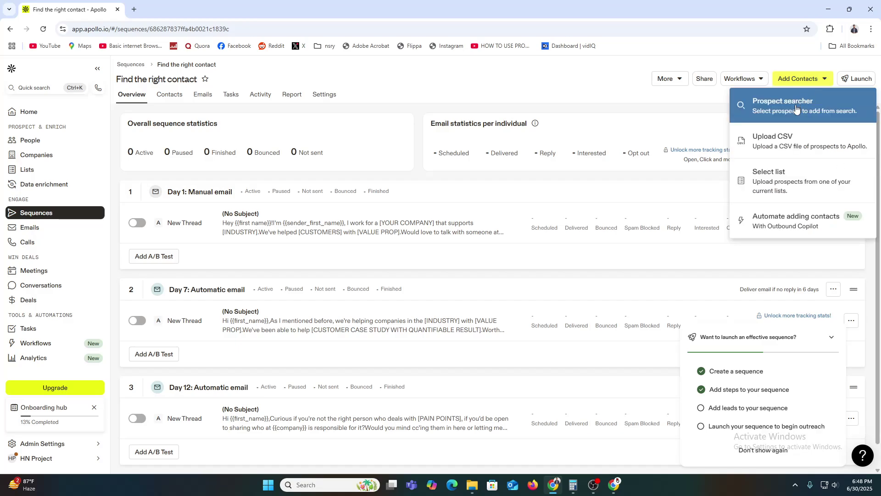
{"action": "left_click", "coordinate": [791, 178]}
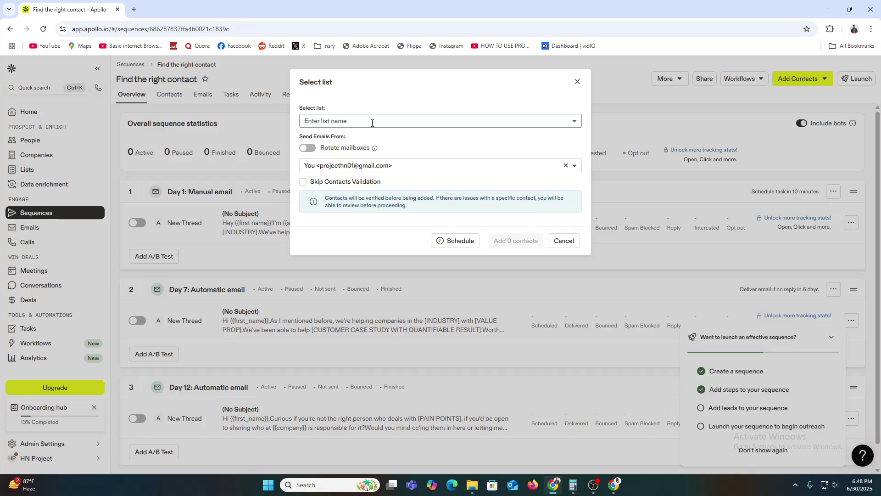
{"action": "left_click", "coordinate": [374, 121]}
{"action": "left_click", "coordinate": [344, 167]}
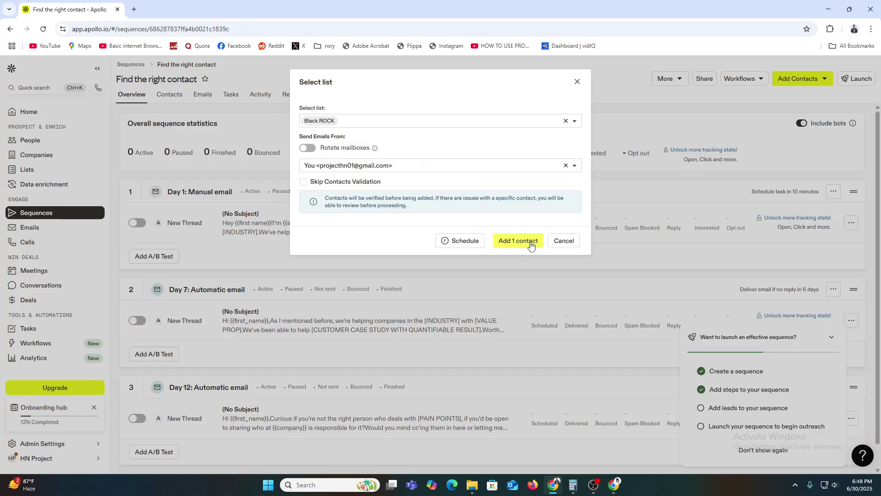
{"action": "left_click", "coordinate": [531, 244]}
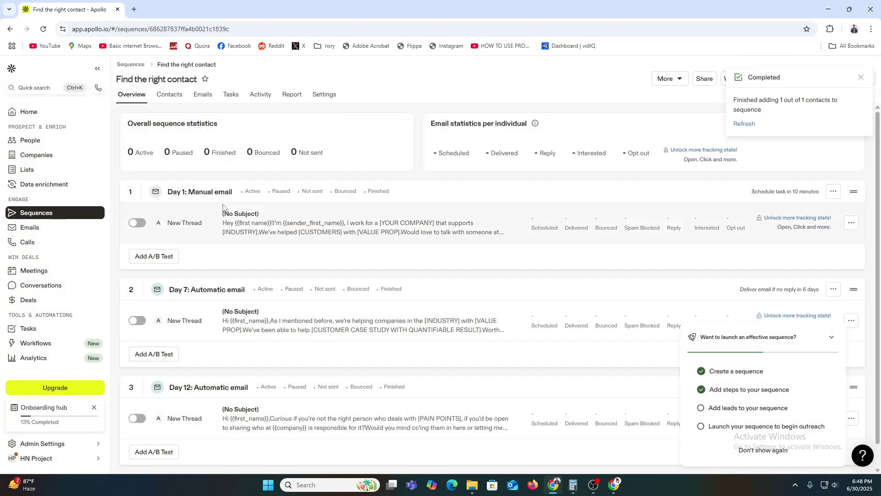
- Try again to activate the Day 1 email, and review the sequence's contacts, emails and tasks
{"action": "left_click", "coordinate": [143, 228]}
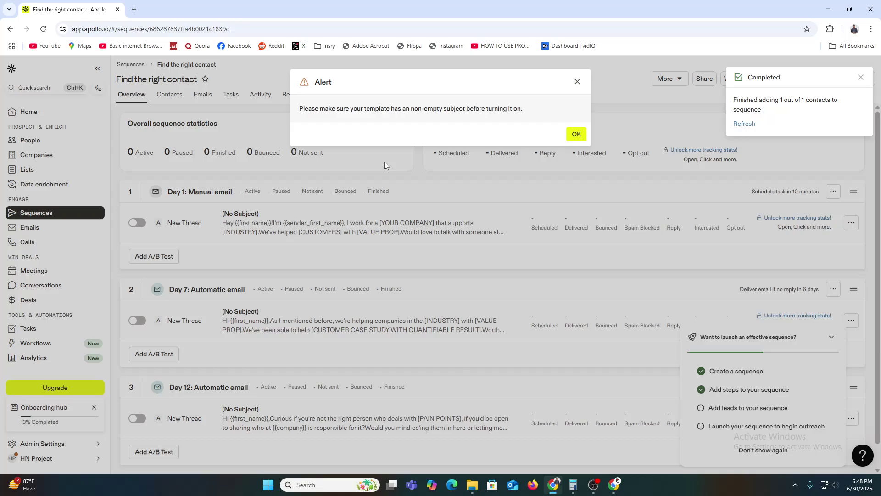
{"action": "left_click", "coordinate": [576, 133]}
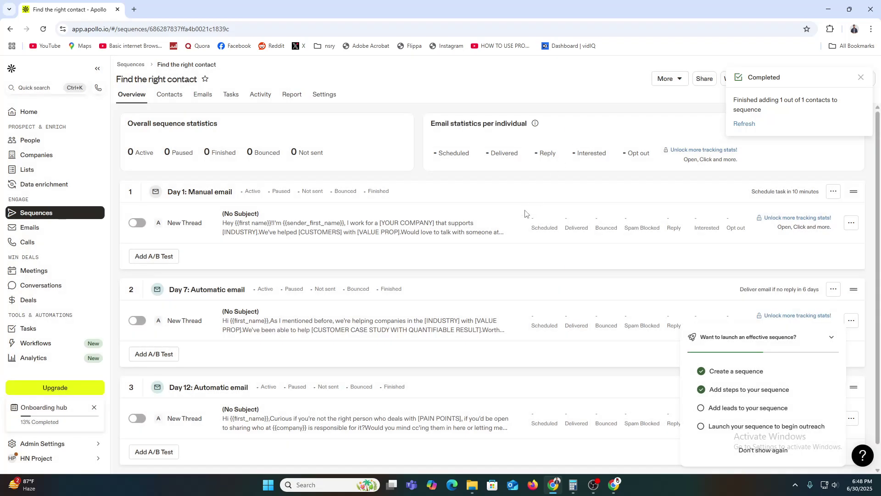
{"action": "left_click", "coordinate": [169, 95]}
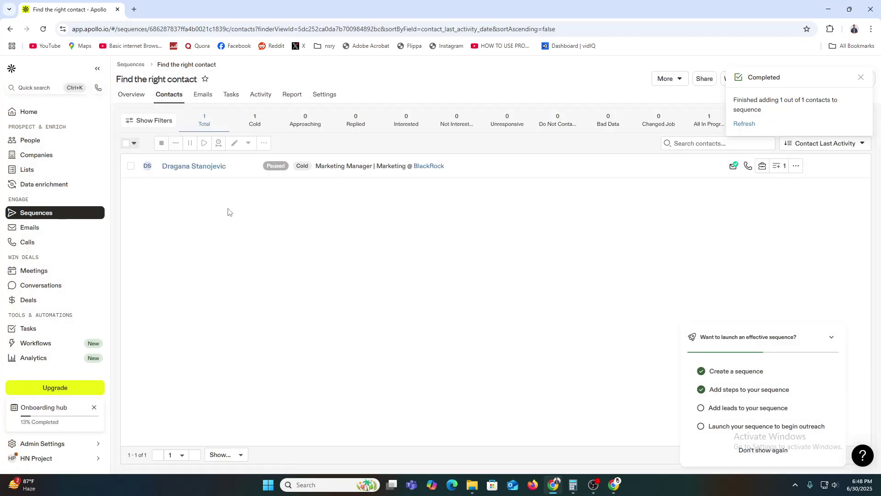
{"action": "left_click", "coordinate": [206, 95]}
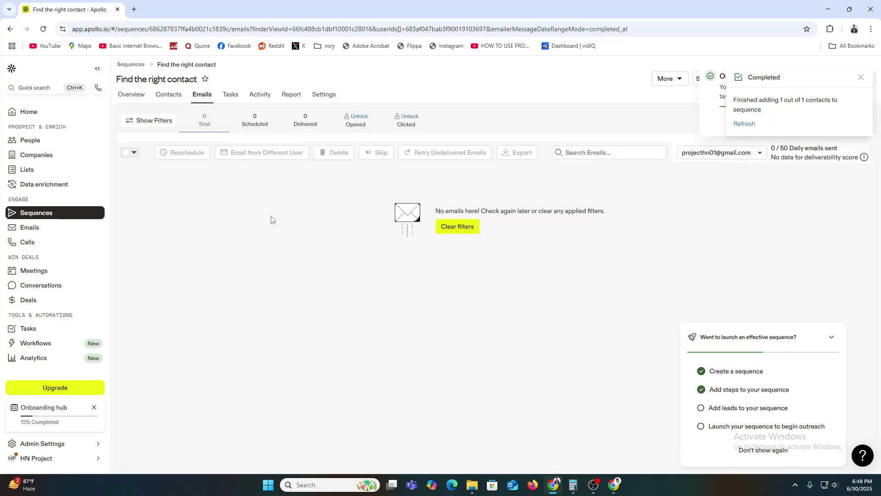
{"action": "left_click", "coordinate": [230, 95]}
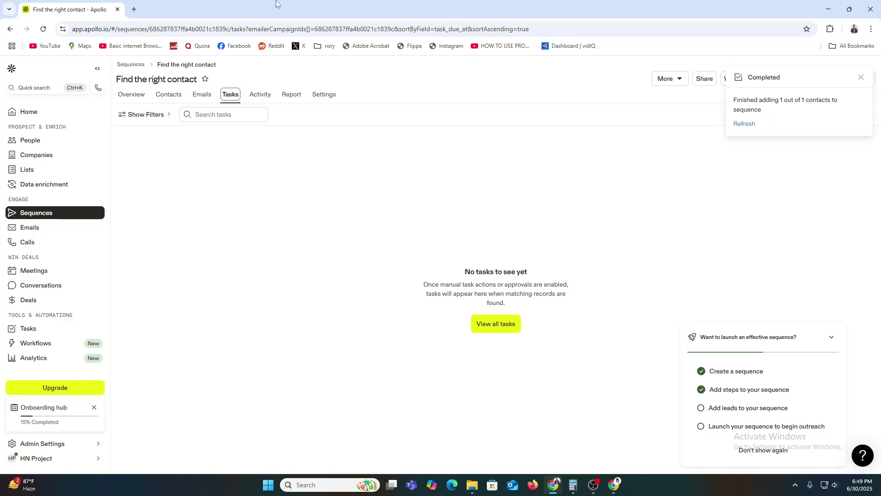
- Search Google for "apollo. io extension" in a new browser tab and open the extension's Chrome Web Store page
{"action": "left_click", "coordinate": [134, 10]}
{"action": "type", "text": "a"}
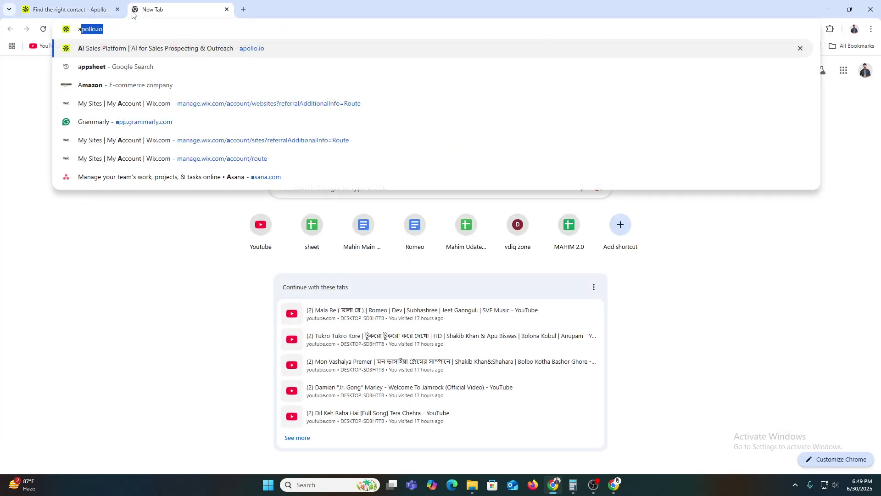
{"action": "type", "text": "ppolo."}
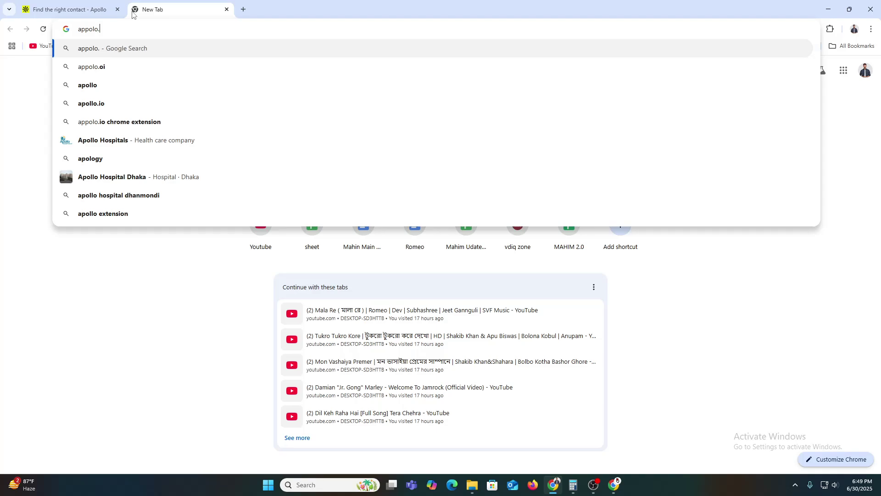
{"action": "type", "text": " io e"}
{"action": "key", "text": "Down"}
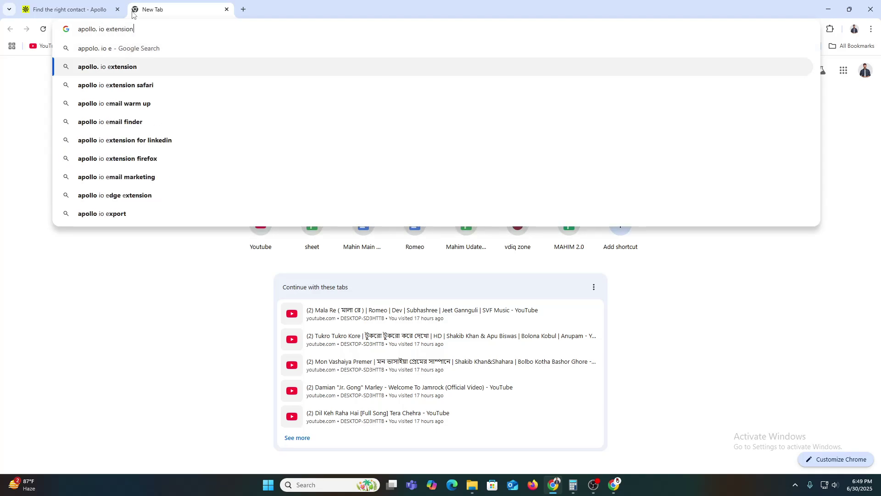
{"action": "key", "text": "Return"}
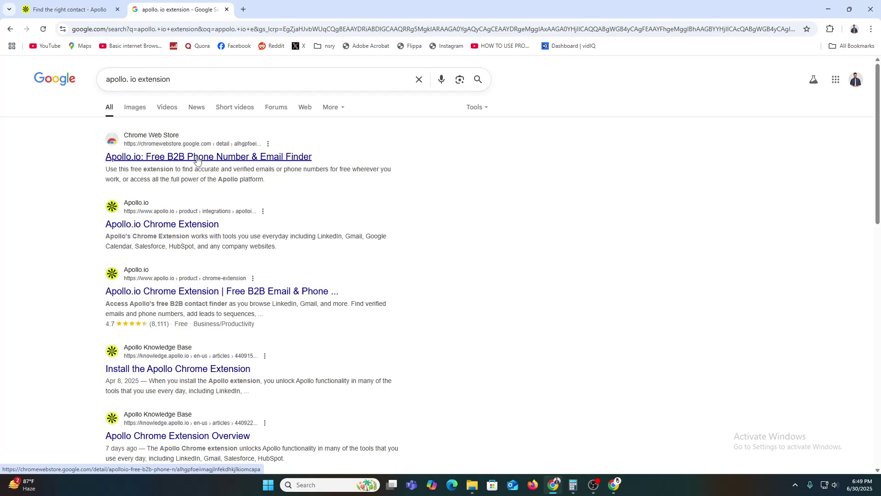
{"action": "left_click", "coordinate": [198, 159]}
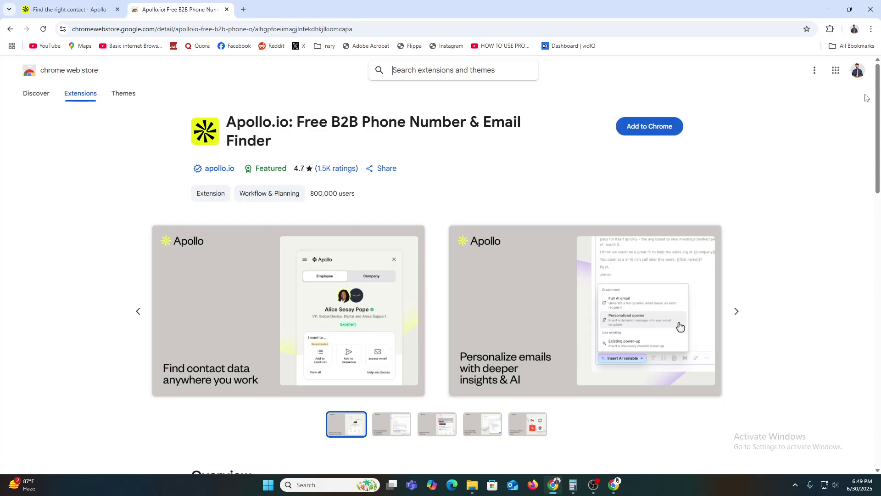
- Install the Apollo.io: Free B2B Phone Number & Email Finder extension in Chrome and look over its onboarding page
{"action": "left_click", "coordinate": [665, 128]}
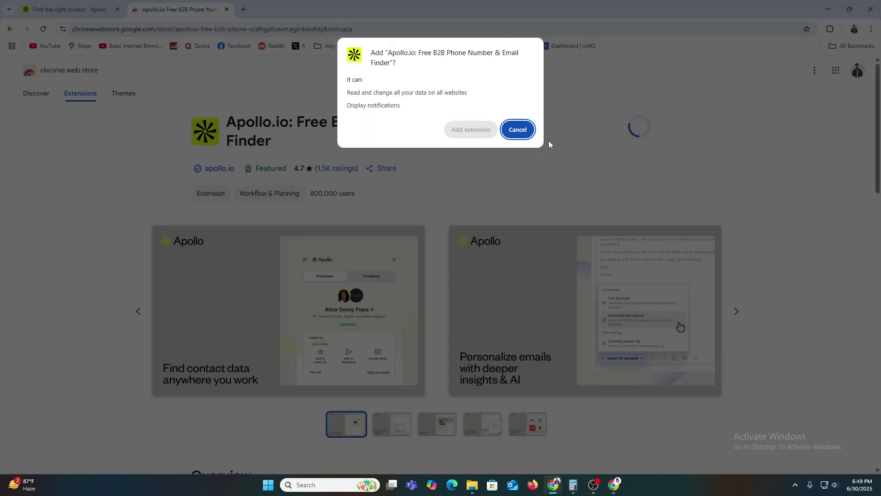
{"action": "left_click", "coordinate": [471, 129]}
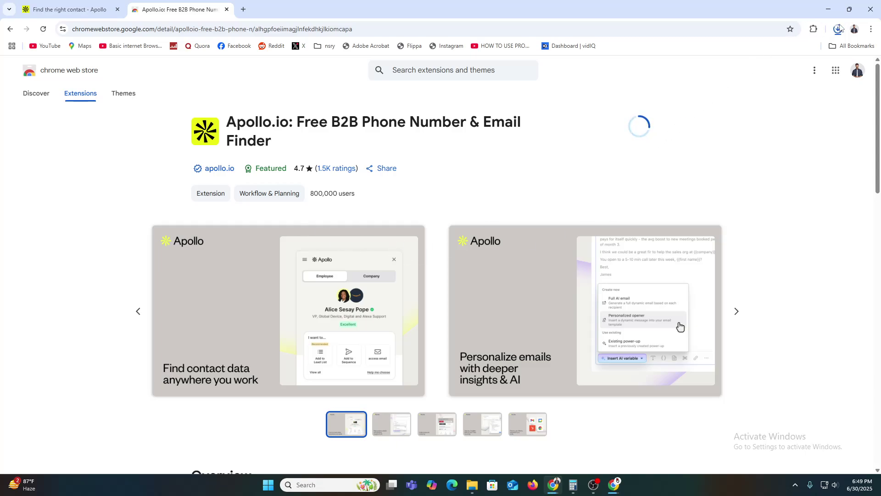
{"action": "left_click", "coordinate": [836, 34]}
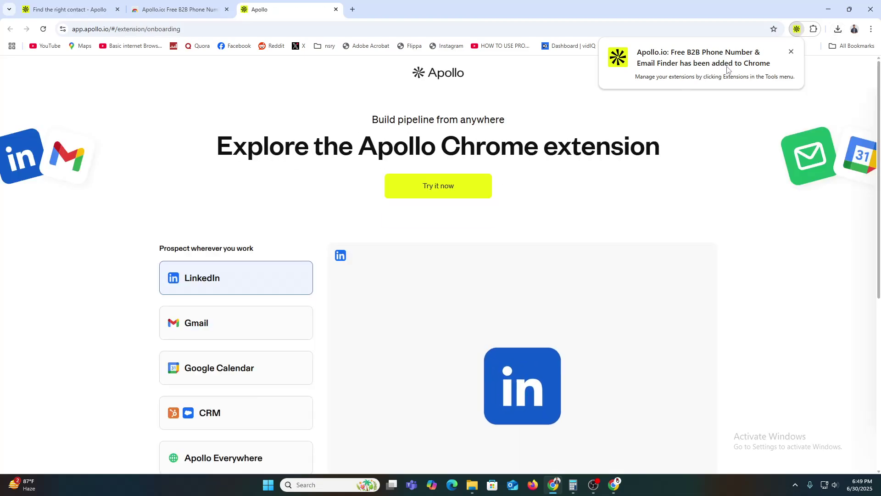
{"action": "scroll", "coordinate": [517, 275], "scroll_direction": "down", "scroll_amount": 2}
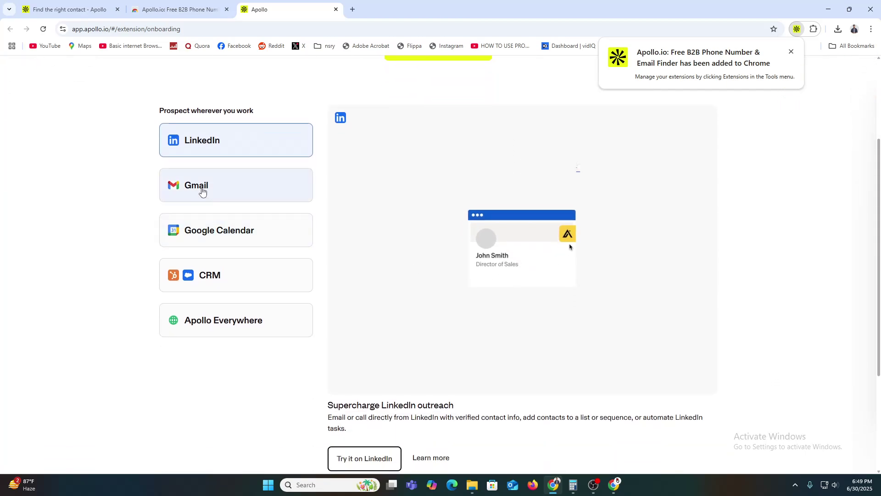
{"action": "scroll", "coordinate": [206, 192], "scroll_direction": "up", "scroll_amount": 1}
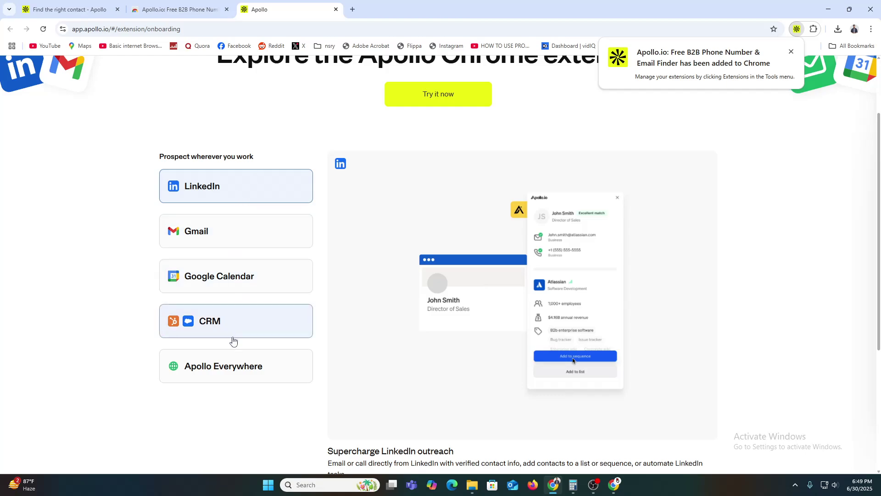
- Preview the Apollo Everywhere feature, and try the Apollo extension on the web app's People page
{"action": "left_click", "coordinate": [252, 369]}
{"action": "left_click", "coordinate": [61, 6]}
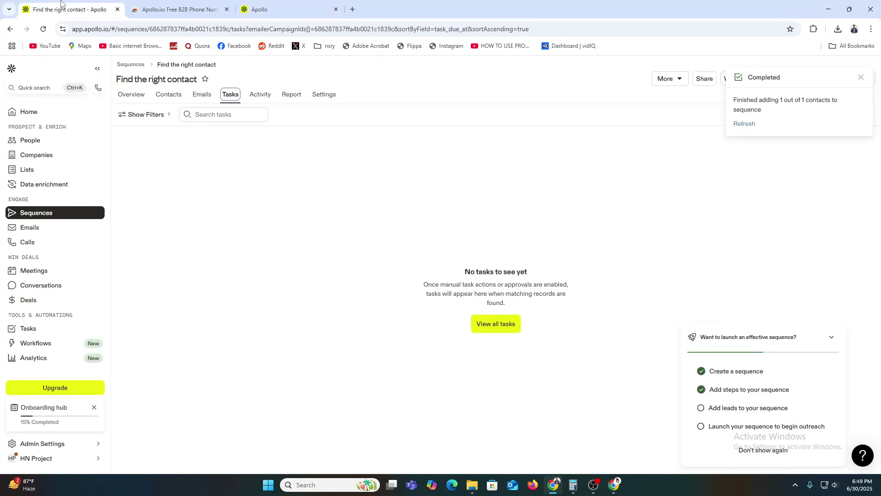
{"action": "left_click", "coordinate": [32, 141]}
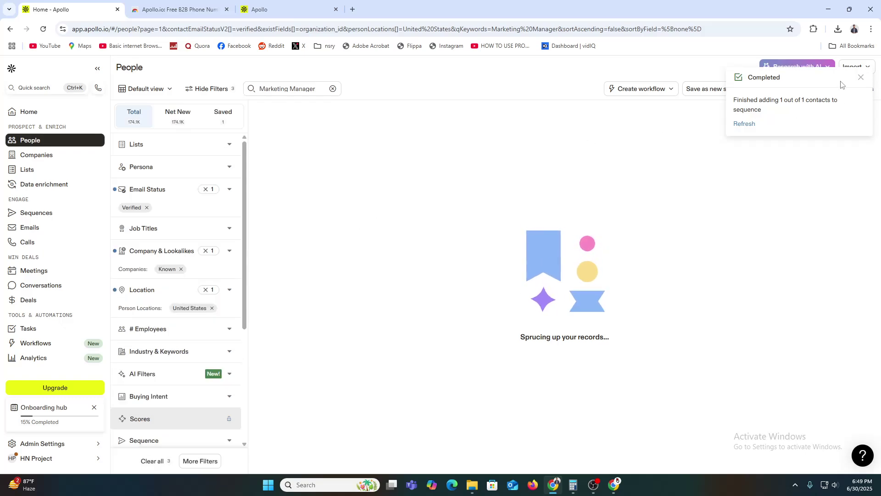
{"action": "left_click", "coordinate": [813, 30]}
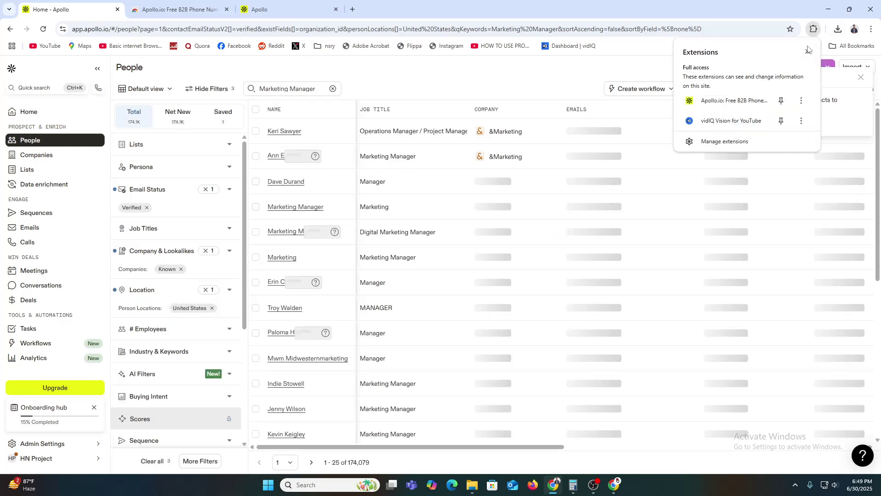
{"action": "left_click", "coordinate": [734, 99]}
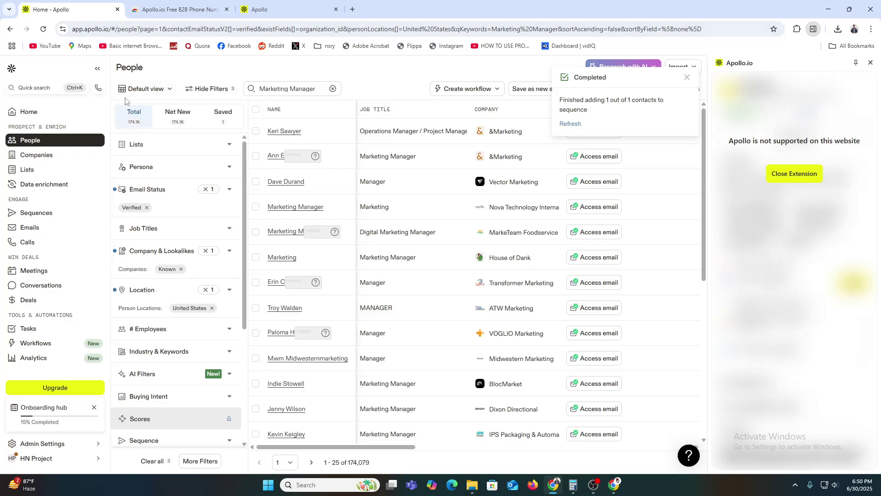
- Open Gmail in a new browser tab and launch the Apollo extension beside the inbox
{"action": "left_click", "coordinate": [352, 10]}
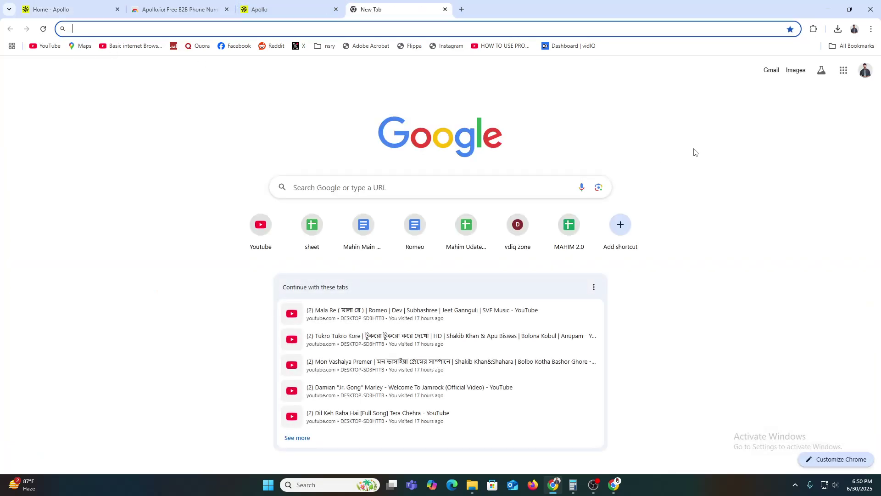
{"action": "left_click", "coordinate": [772, 71]}
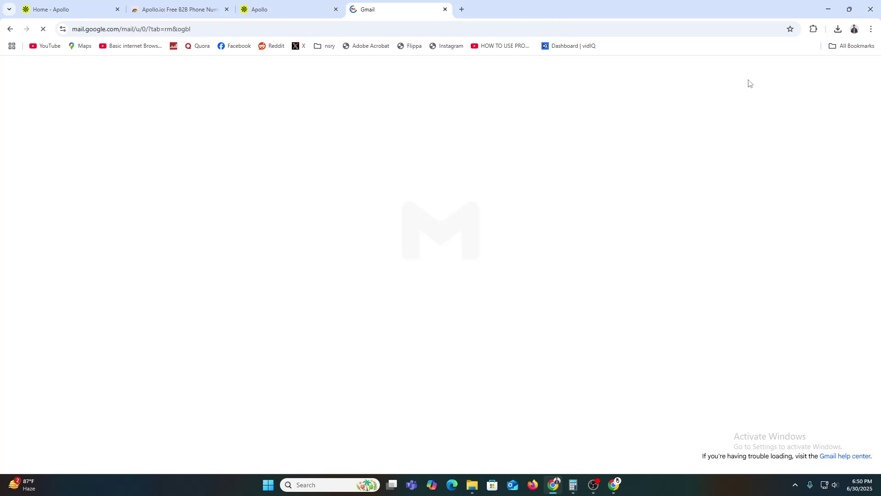
{"action": "left_click", "coordinate": [813, 31]}
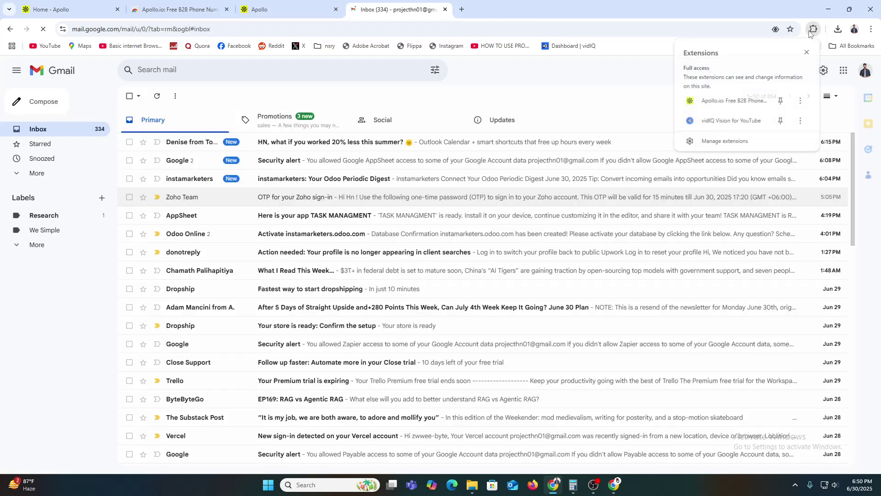
{"action": "left_click", "coordinate": [734, 101]}
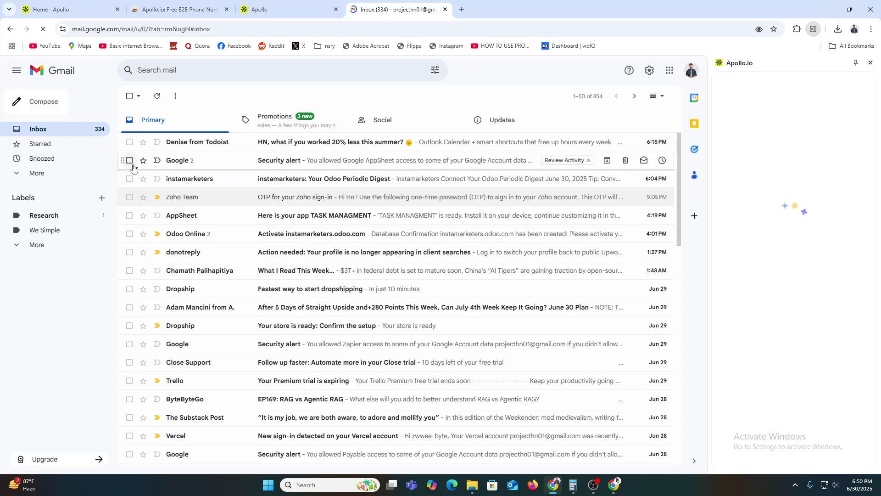
{"action": "left_click", "coordinate": [179, 9]}
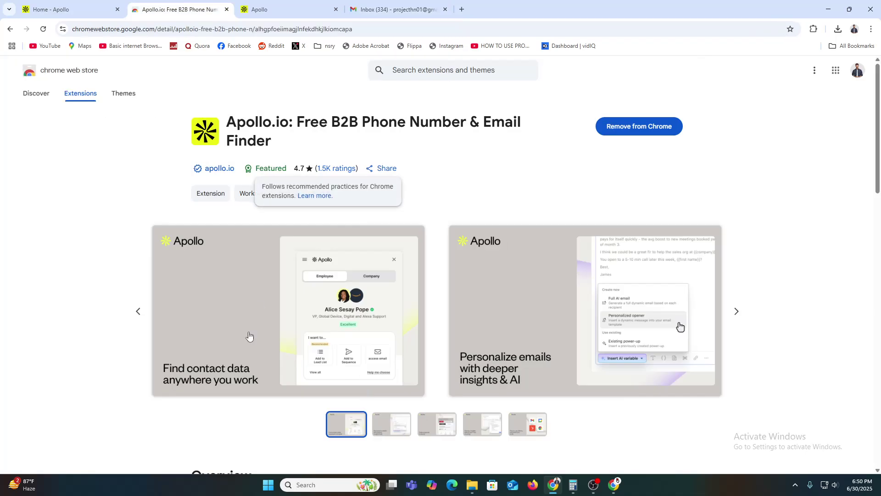
{"action": "left_click", "coordinate": [395, 9]}
{"action": "left_click", "coordinate": [272, 9]}
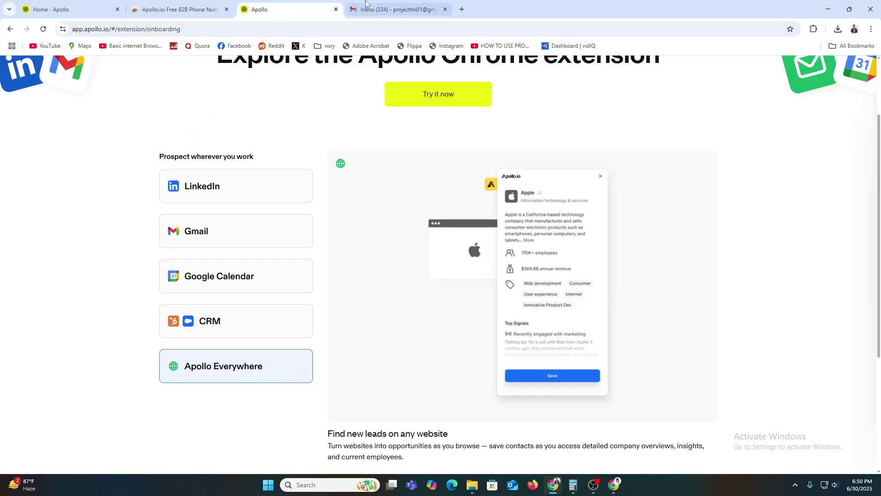
{"action": "left_click", "coordinate": [381, 9]}
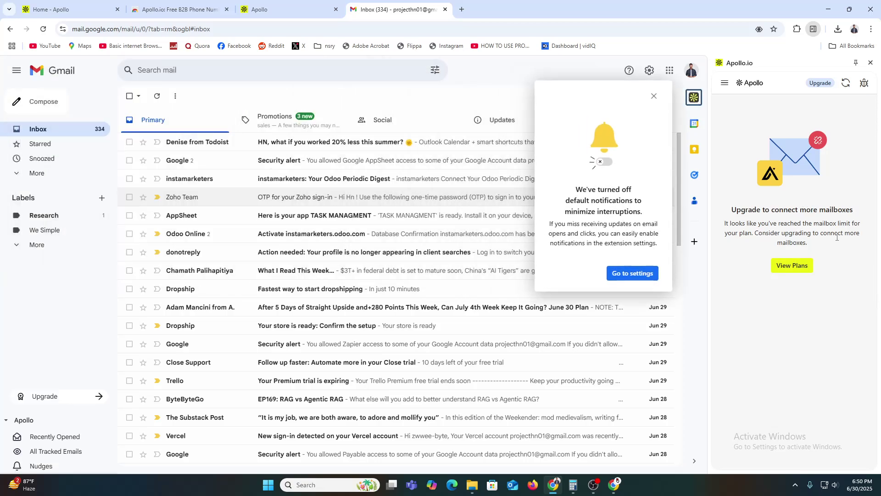
- View Apollo's pricing plans from the extension, choose the Free plan, and sign in with the existing Google account
{"action": "left_click", "coordinate": [792, 265]}
{"action": "scroll", "coordinate": [388, 286], "scroll_direction": "down", "scroll_amount": 3}
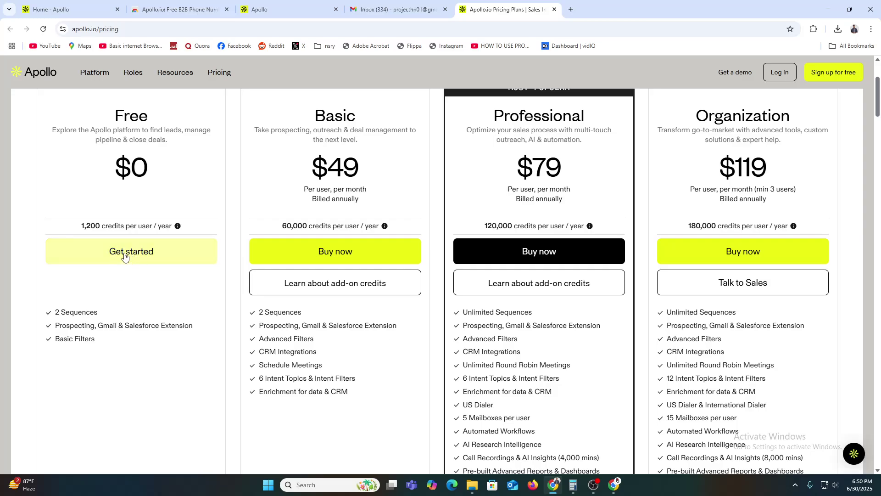
{"action": "left_click", "coordinate": [125, 256]}
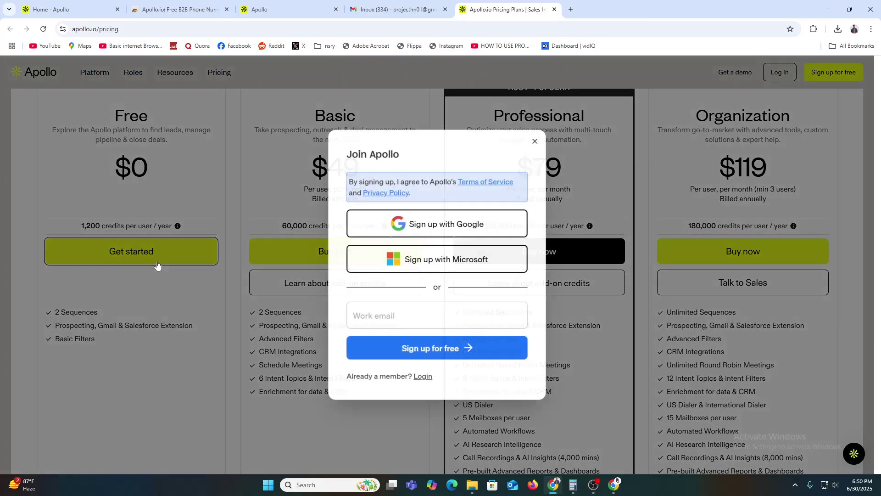
{"action": "left_click", "coordinate": [474, 229]}
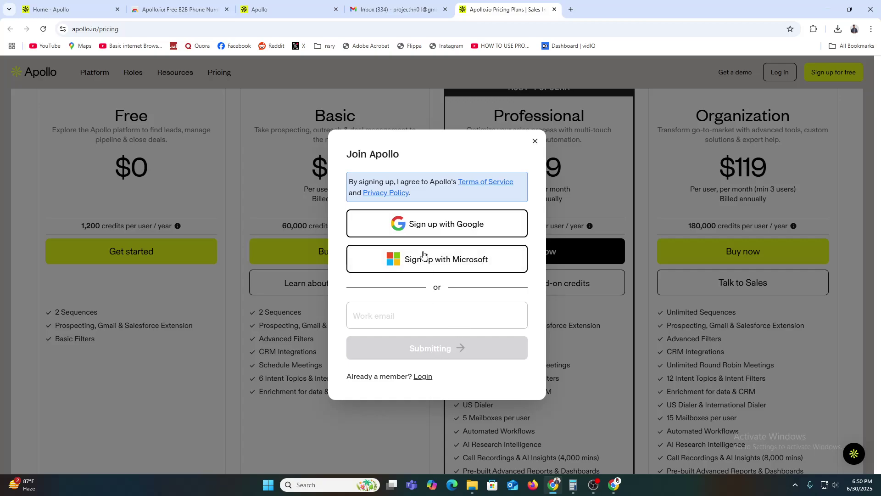
{"action": "left_click", "coordinate": [427, 224]}
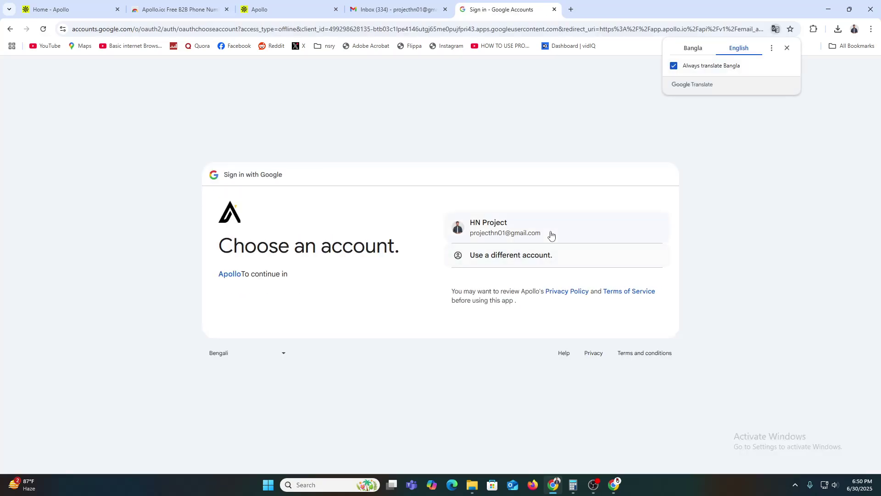
{"action": "left_click", "coordinate": [551, 235]}
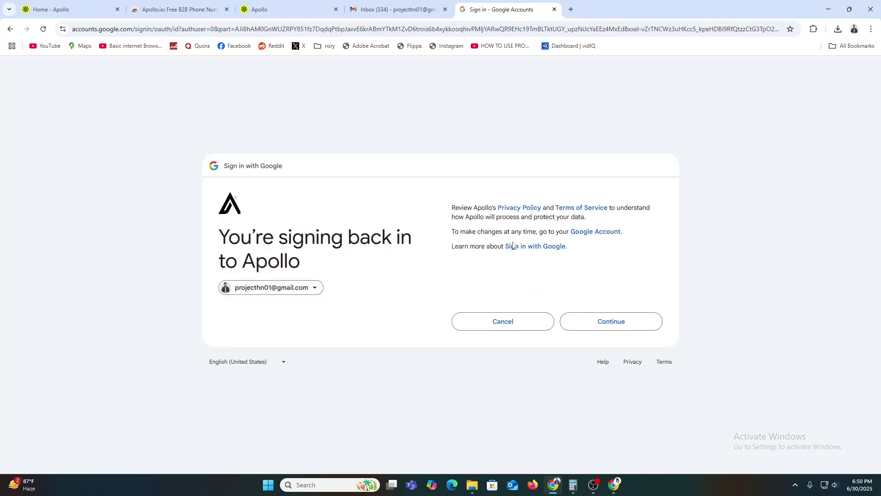
{"action": "left_click", "coordinate": [620, 328]}
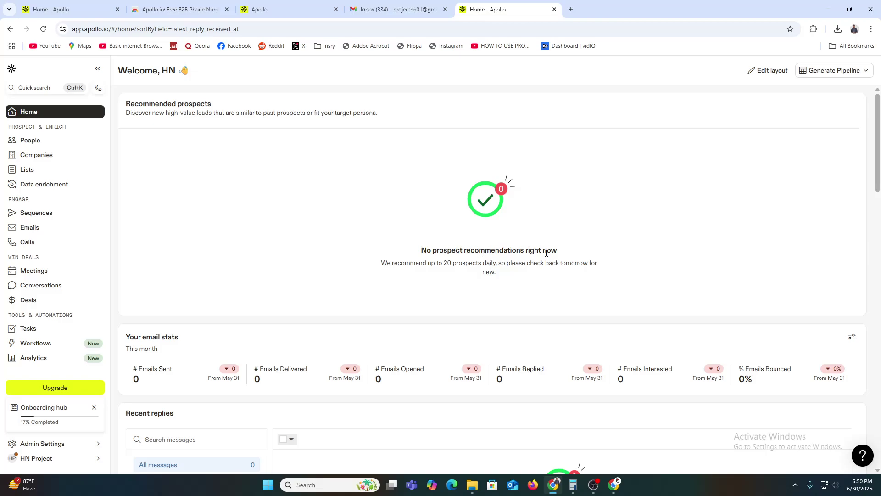
- Return to Gmail, reload the inbox, and go to the Apollo extension's settings from the notifications notice
{"action": "left_click", "coordinate": [394, 10]}
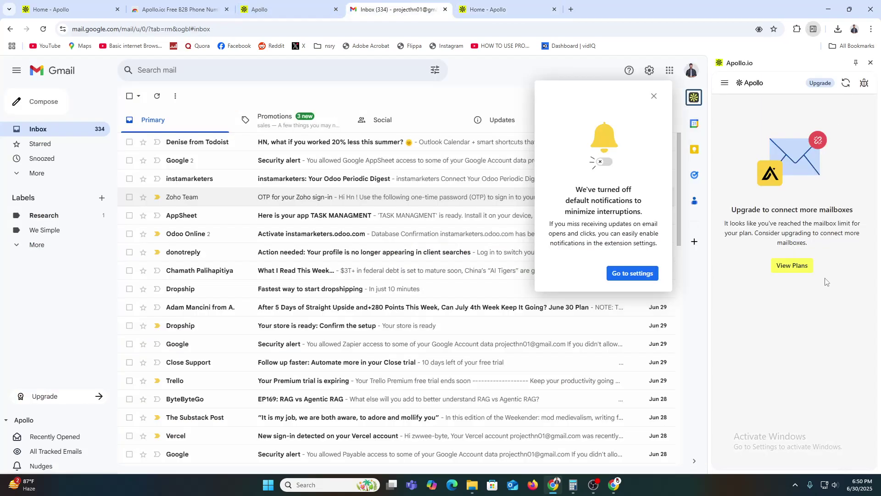
{"action": "left_click", "coordinate": [43, 29]}
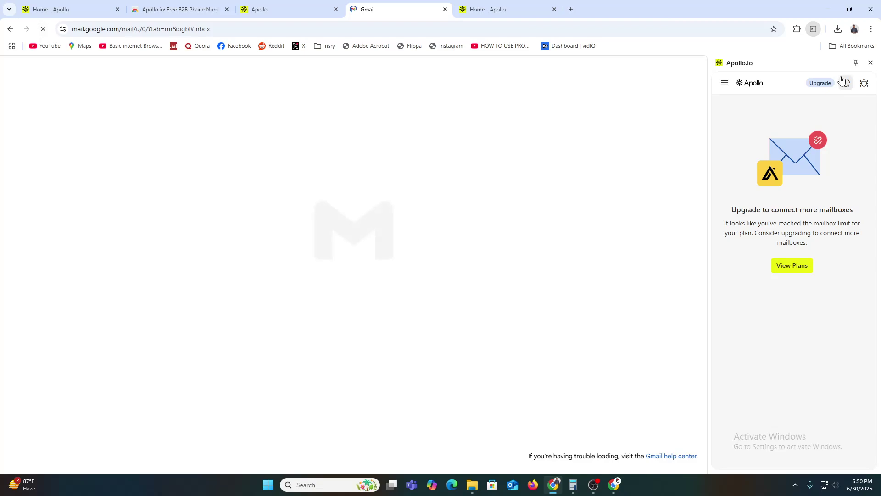
{"action": "left_click", "coordinate": [724, 83]}
{"action": "left_click", "coordinate": [858, 120]}
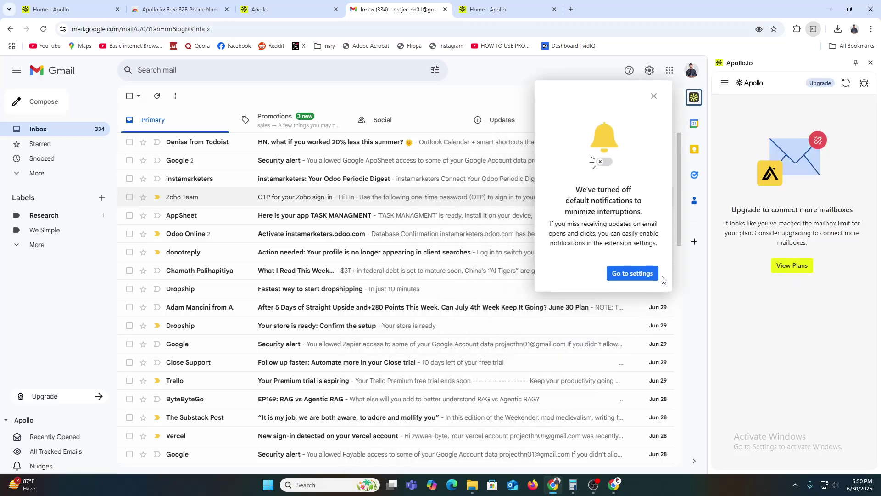
{"action": "left_click", "coordinate": [614, 274]}
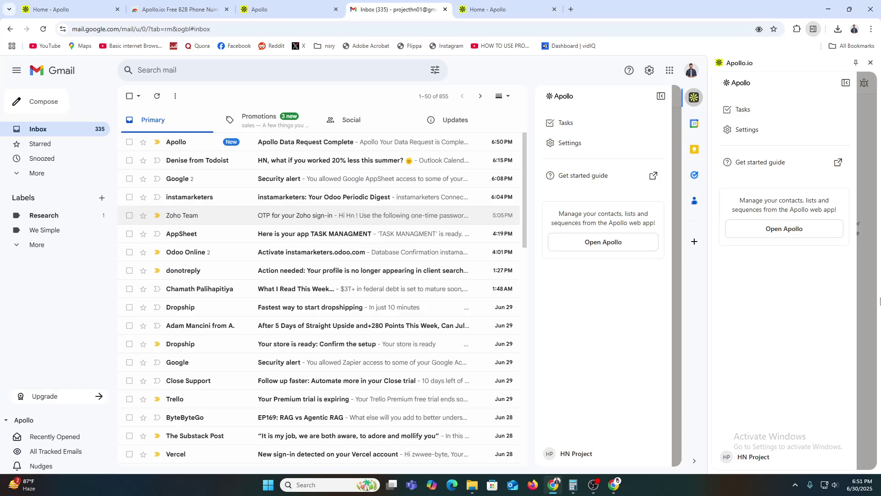